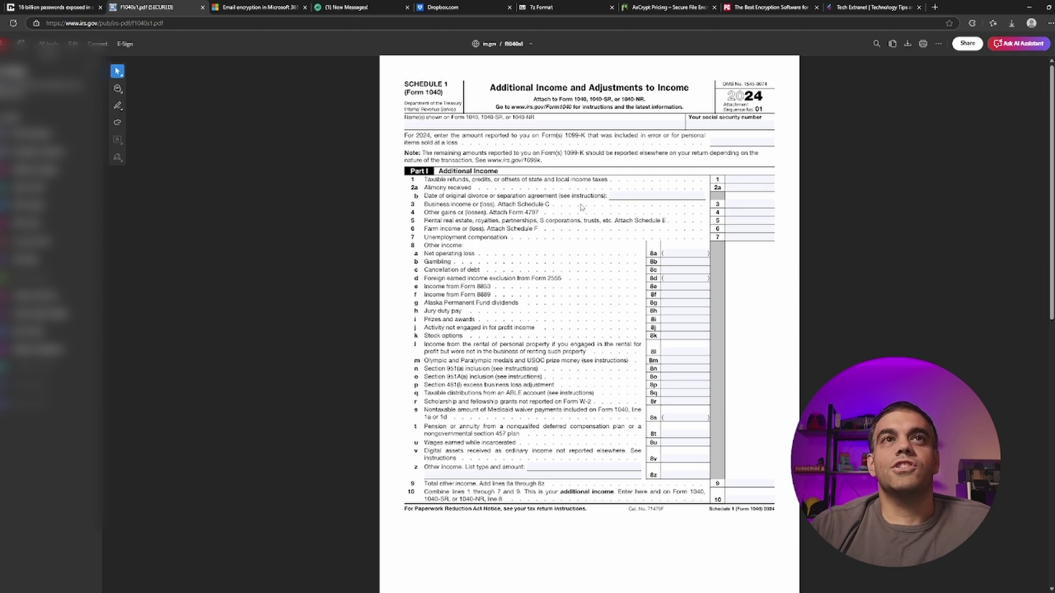
- Browse the Microsoft 365 email encryption article and TitanHQ pricing tabs, ending on the Dropbox homepage
{"action": "left_click", "coordinate": [265, 9]}
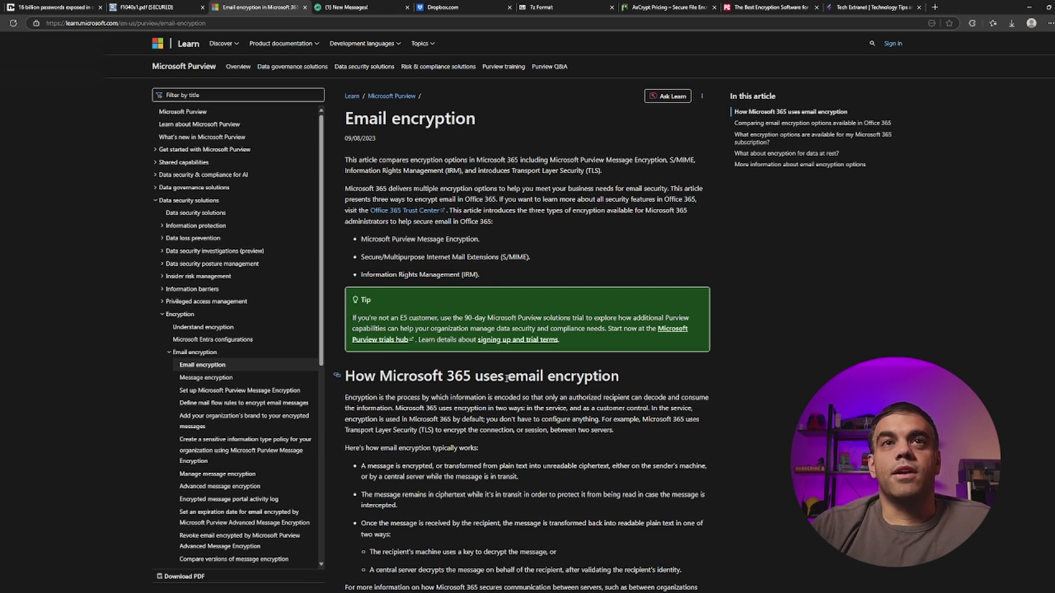
{"action": "left_click", "coordinate": [365, 8]}
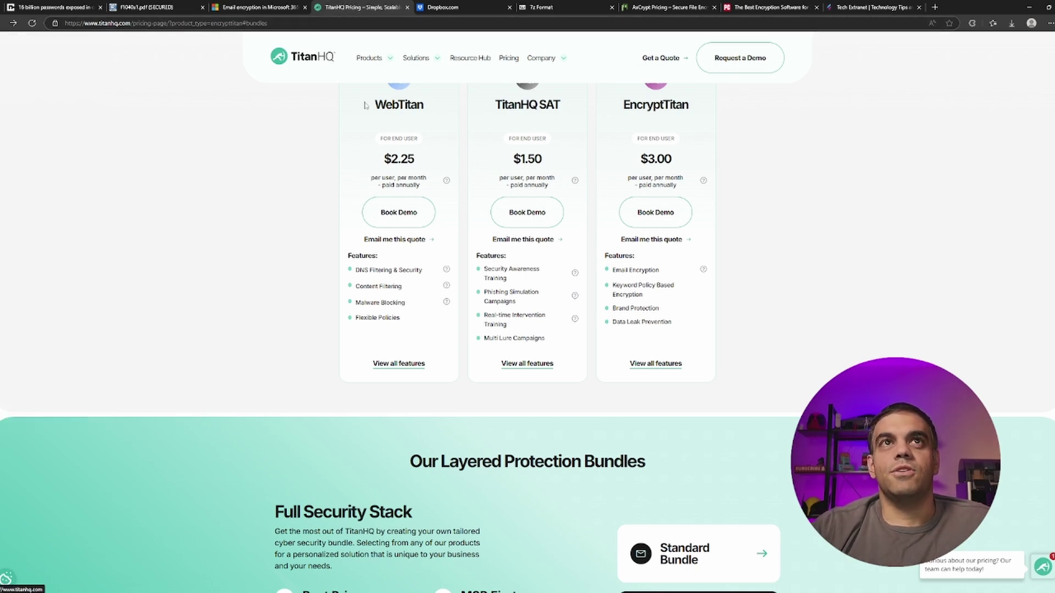
{"action": "left_click", "coordinate": [456, 13]}
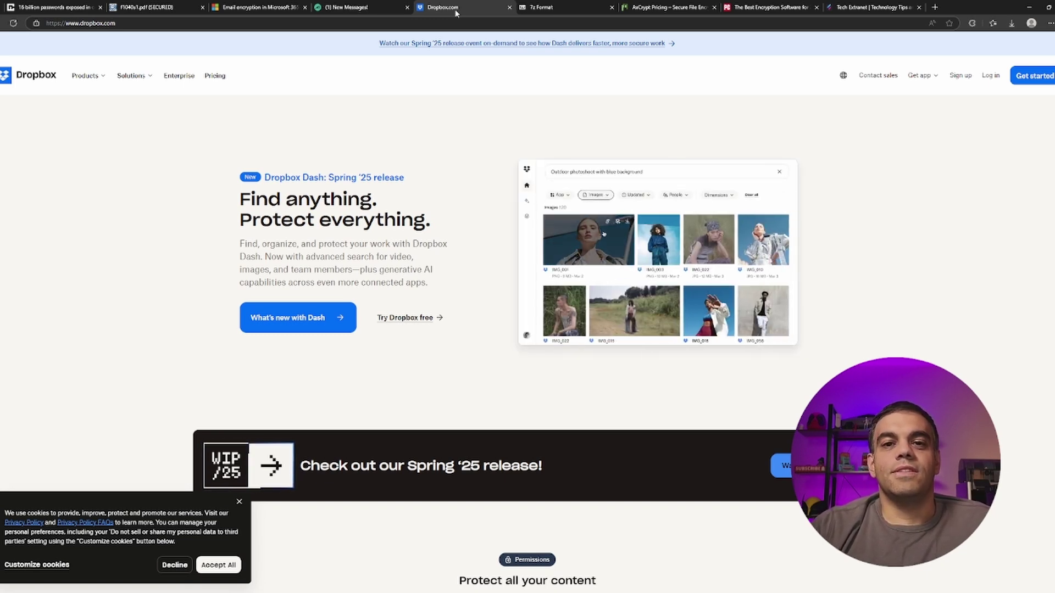
- Review the 7z Format, AxCrypt pricing and PCMag encryption-list tabs, then close the PCMag tab
{"action": "left_click", "coordinate": [530, 11]}
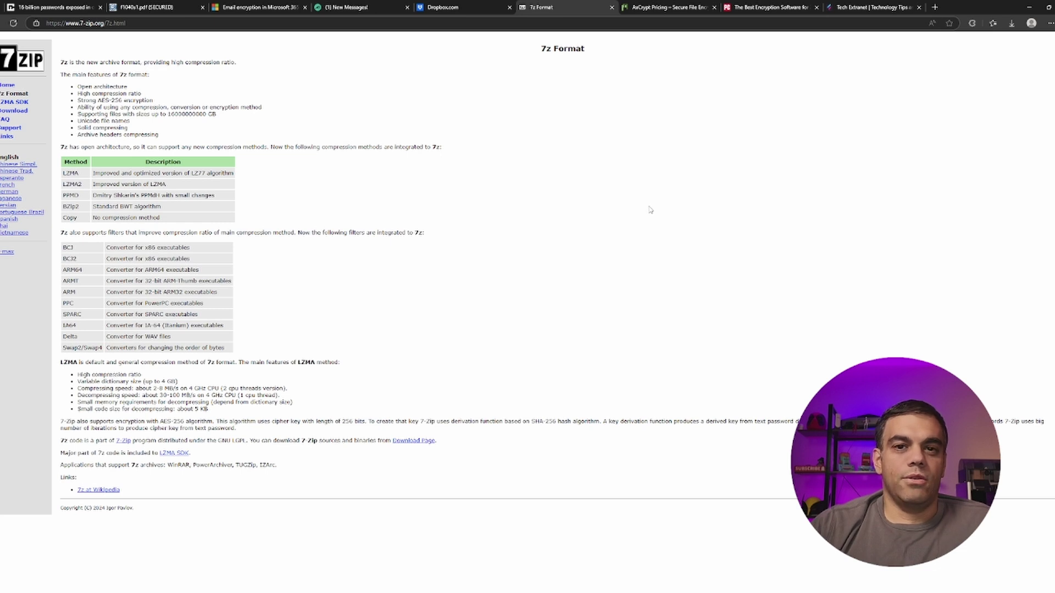
{"action": "left_click", "coordinate": [674, 9]}
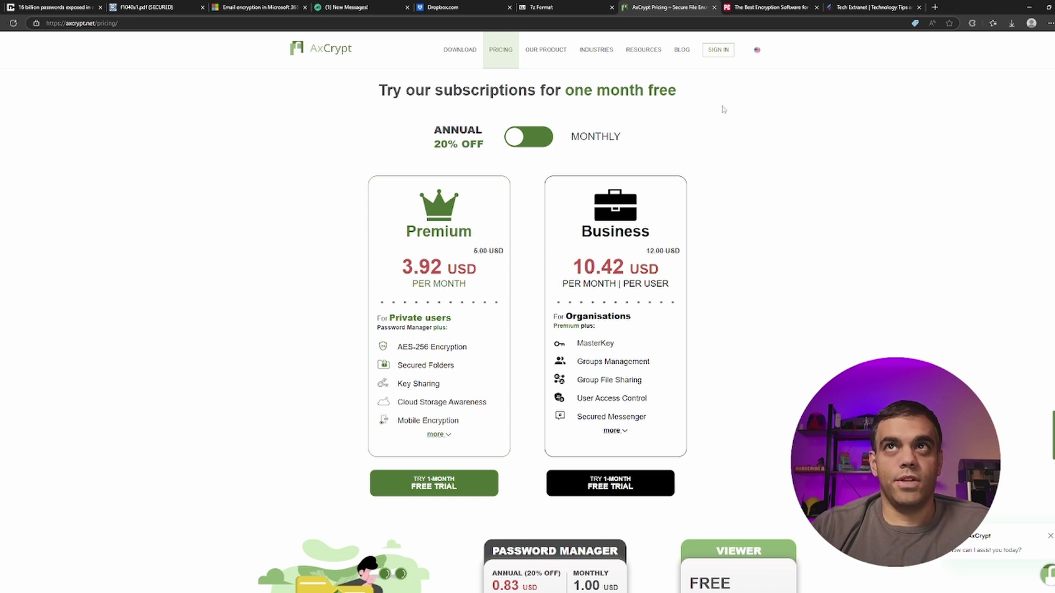
{"action": "left_click", "coordinate": [784, 8]}
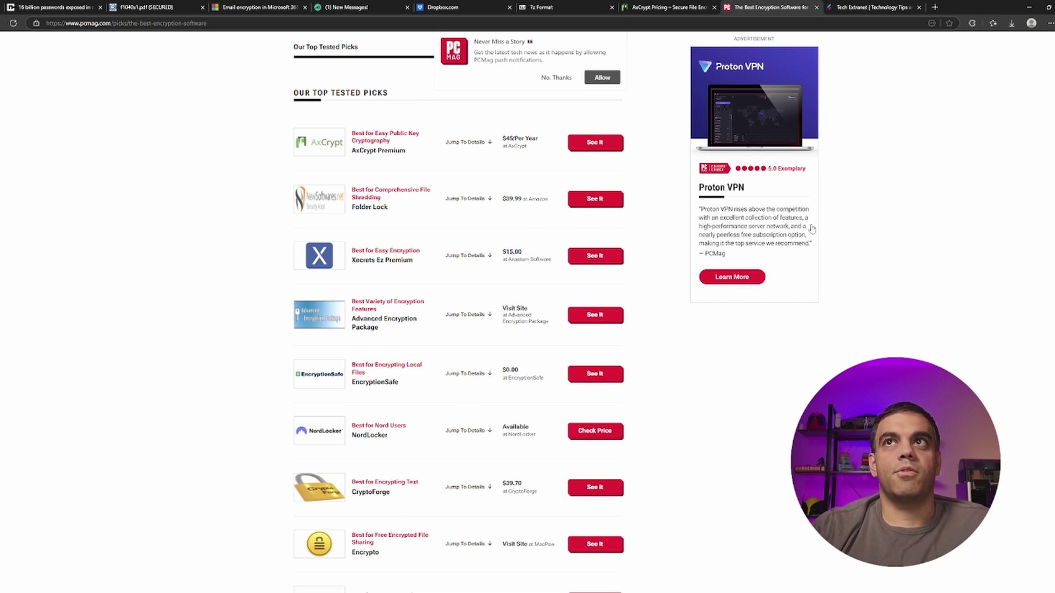
{"action": "scroll", "coordinate": [515, 401], "scroll_direction": "down", "scroll_amount": 2}
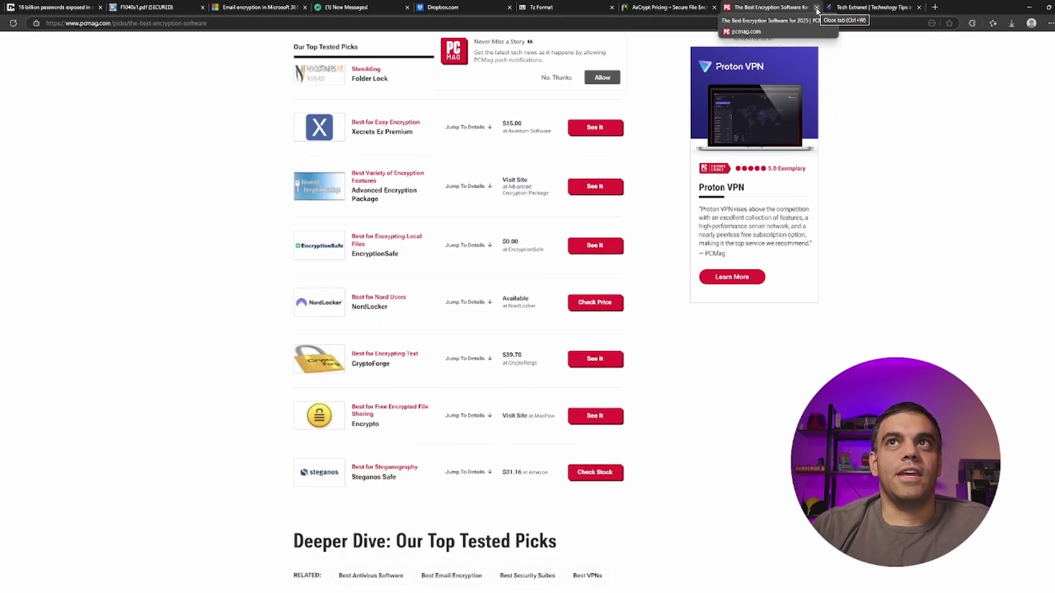
{"action": "left_click", "coordinate": [817, 8]}
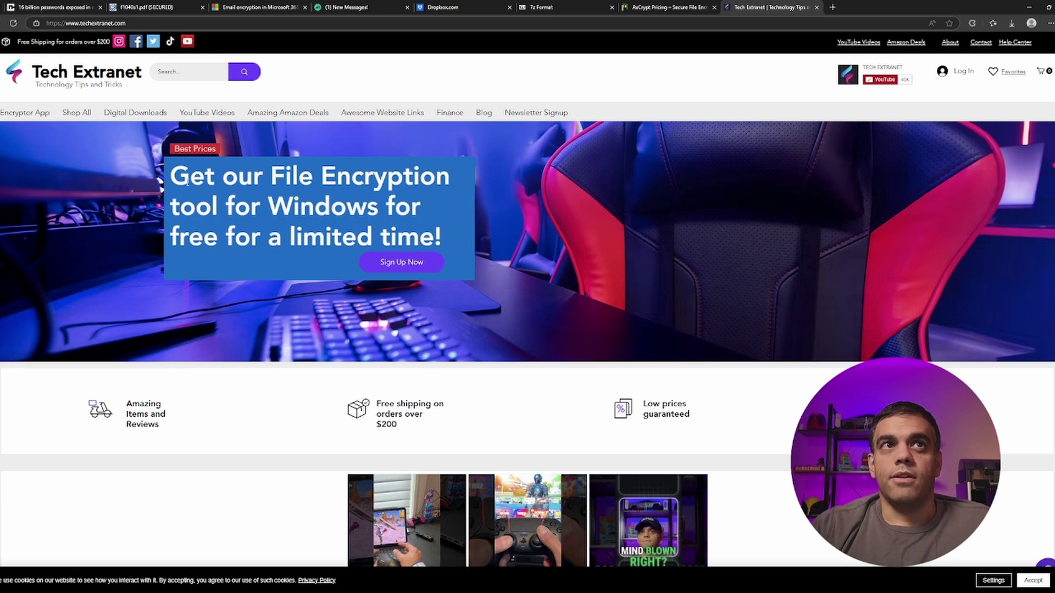
- View the Encryptor for Windows product under Digital Downloads, scroll the free sign-up form, then minimize Edge
{"action": "left_click", "coordinate": [135, 116]}
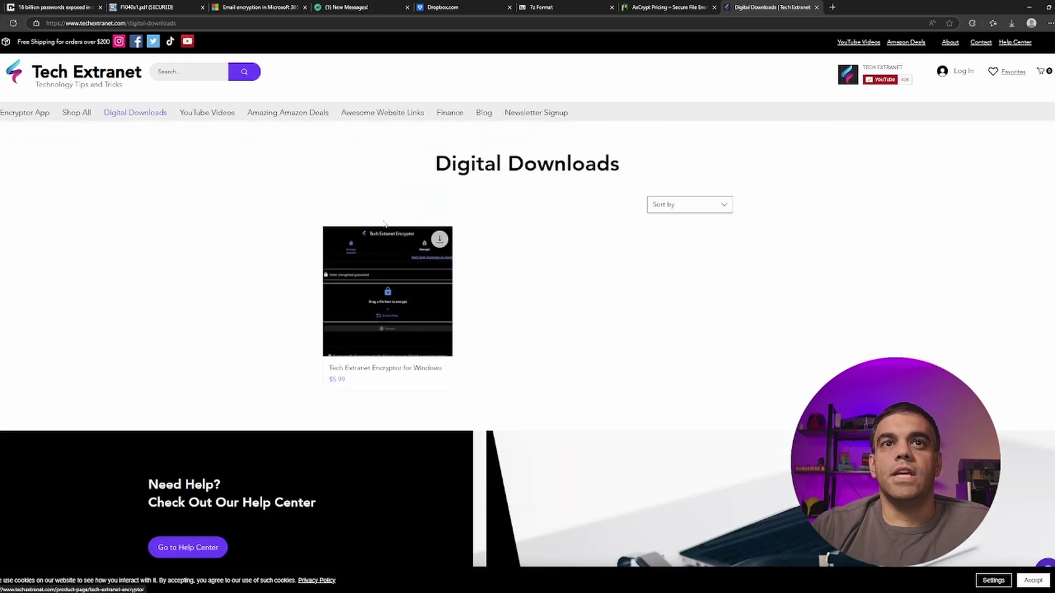
{"action": "left_click", "coordinate": [401, 273]}
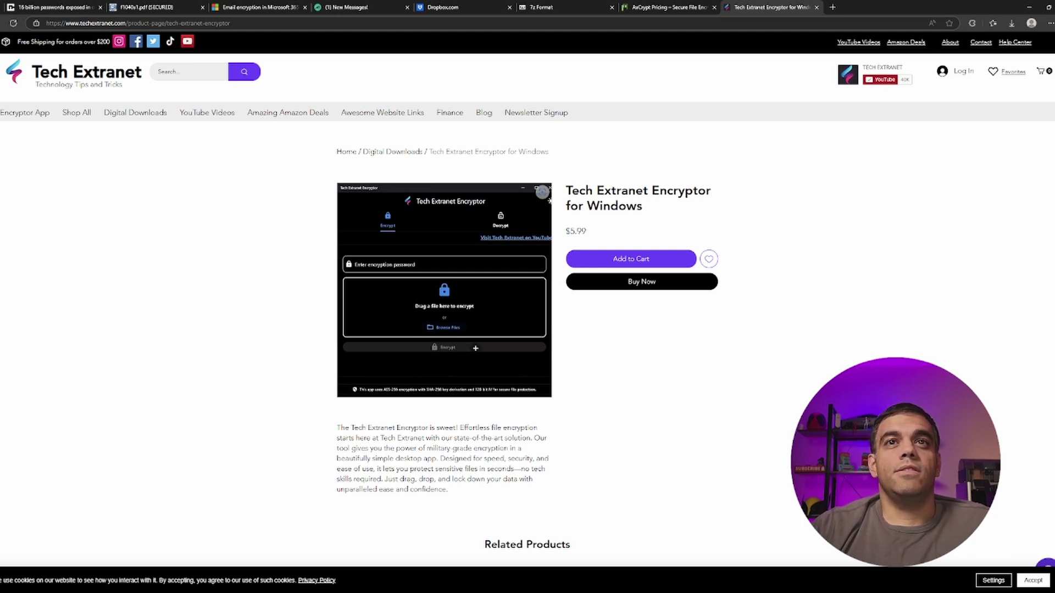
{"action": "left_click", "coordinate": [14, 74]}
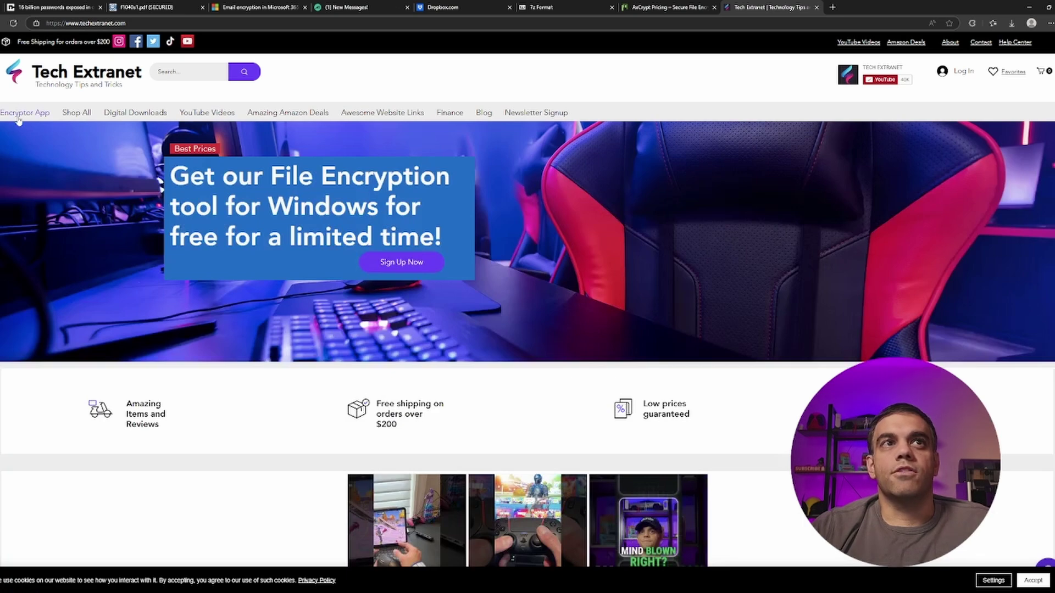
{"action": "left_click", "coordinate": [402, 262]}
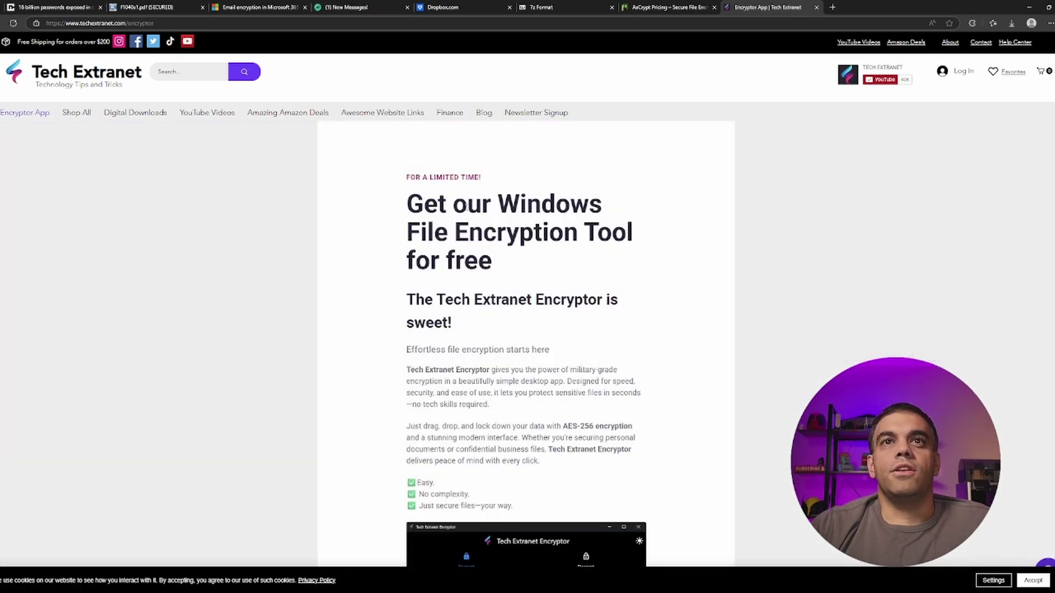
{"action": "scroll", "coordinate": [464, 207], "scroll_direction": "down", "scroll_amount": 15}
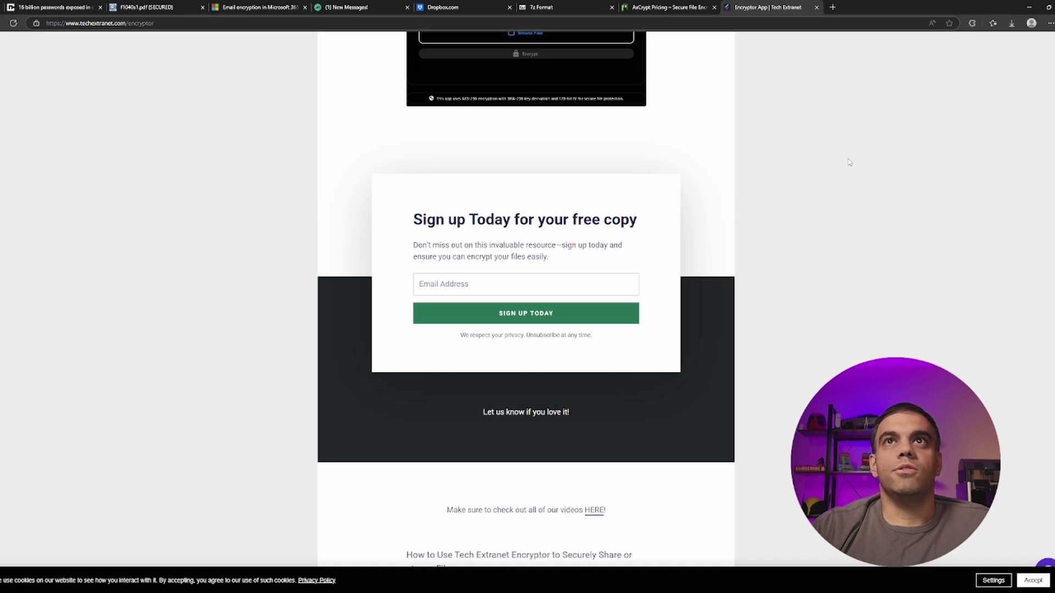
{"action": "left_click", "coordinate": [1032, 8]}
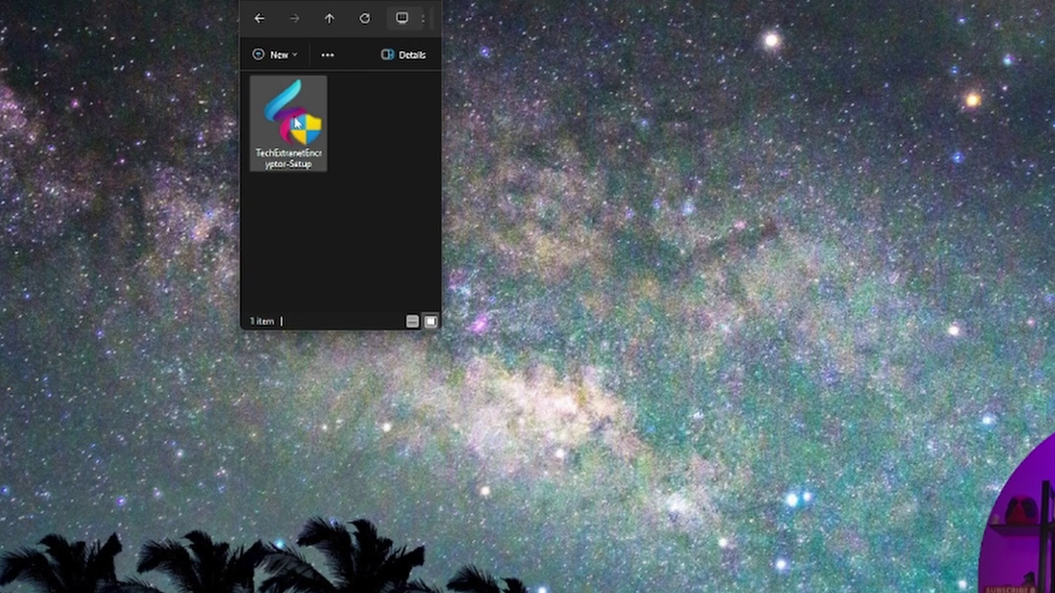
- Run TechExtranetEncryptor-Setup with default options, then launch Tech Extranet Encryptor from its shortcut
{"action": "double_click", "coordinate": [296, 122]}
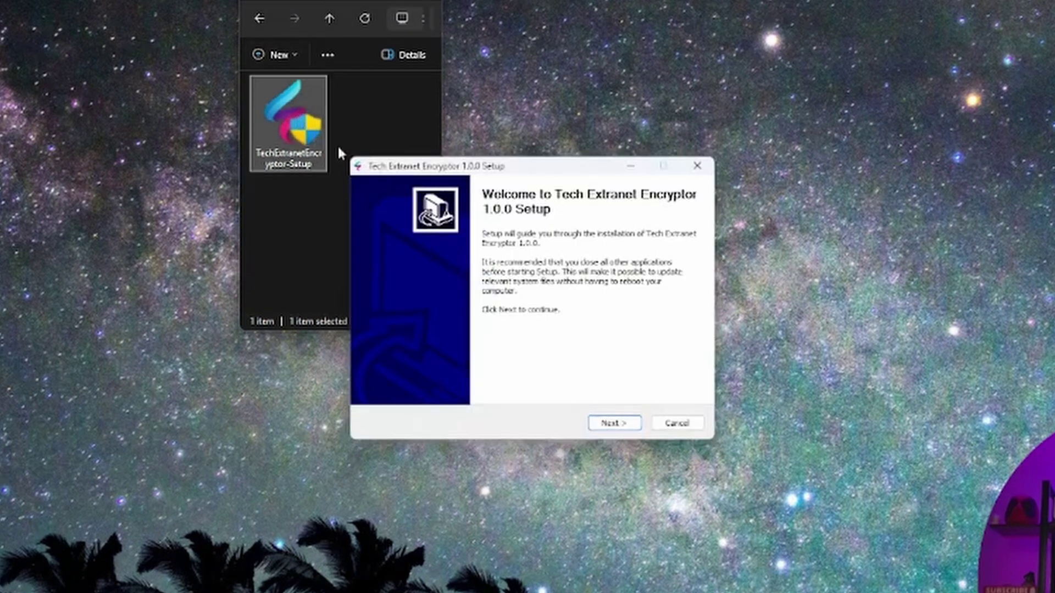
{"action": "left_click", "coordinate": [622, 428]}
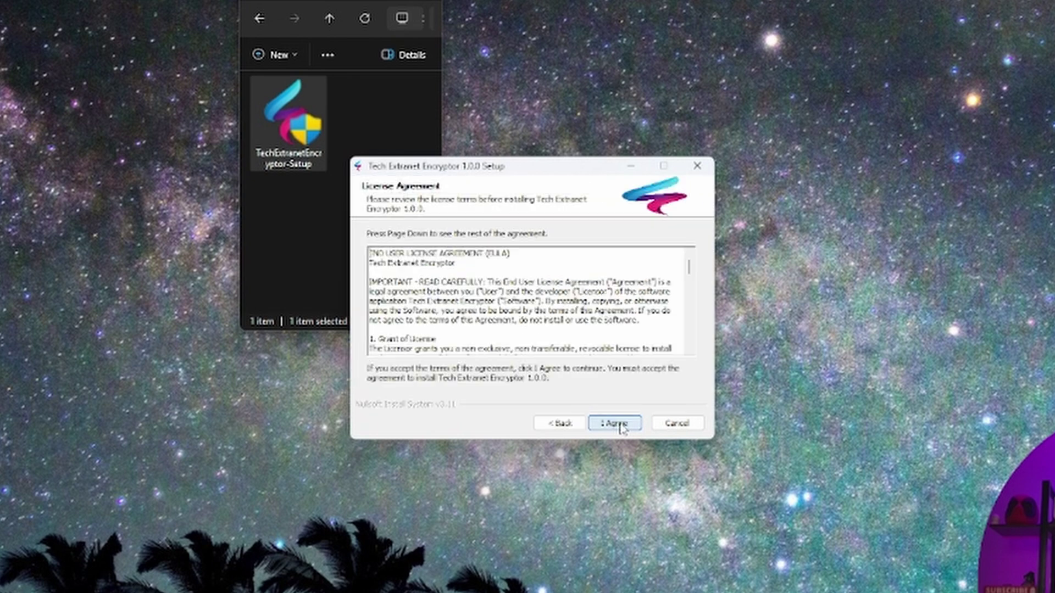
{"action": "left_click", "coordinate": [622, 428]}
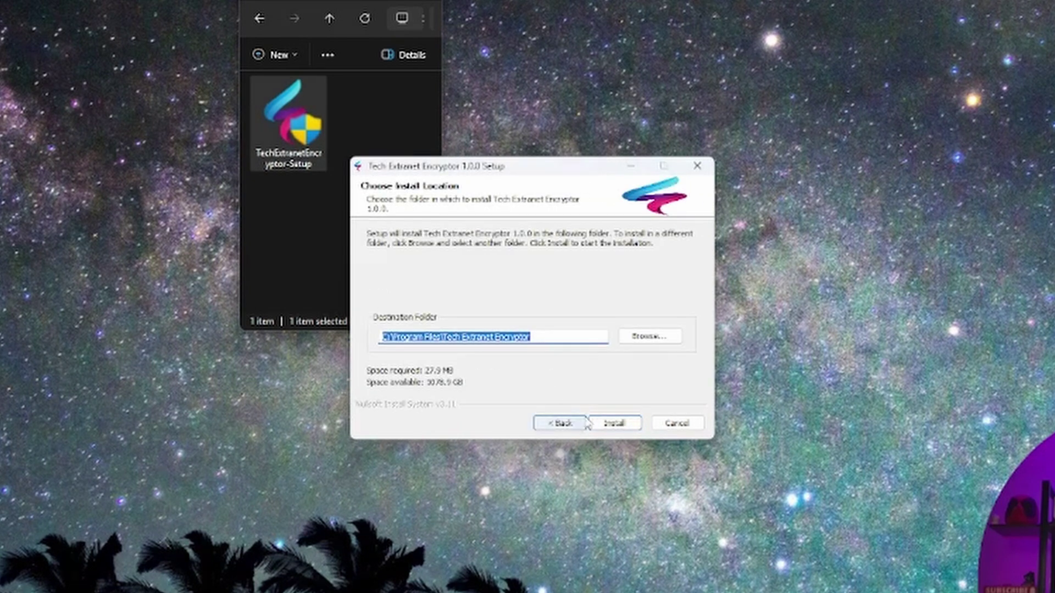
{"action": "left_click", "coordinate": [614, 423]}
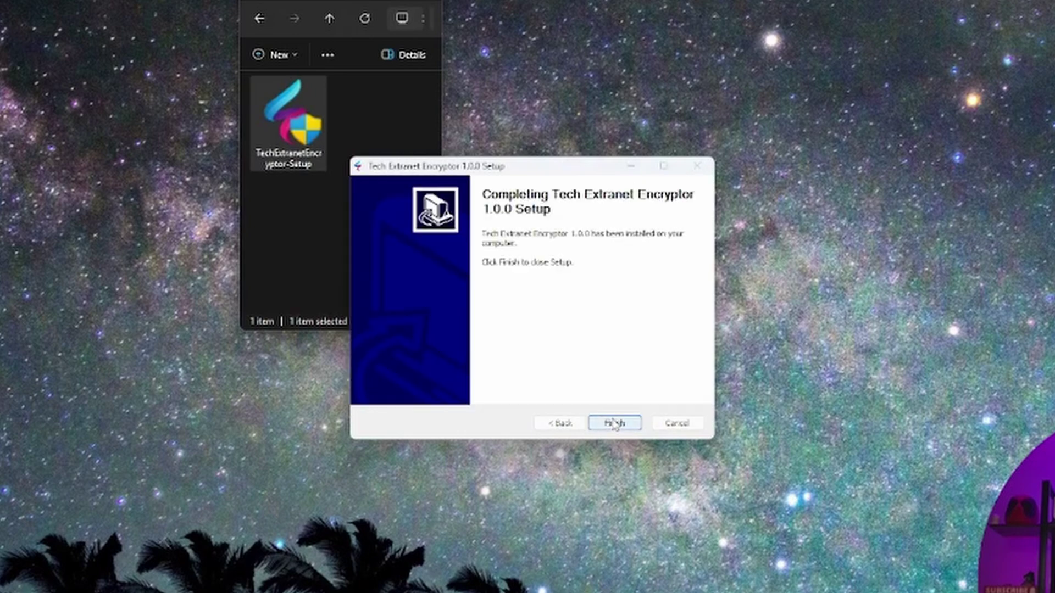
{"action": "left_click", "coordinate": [615, 423]}
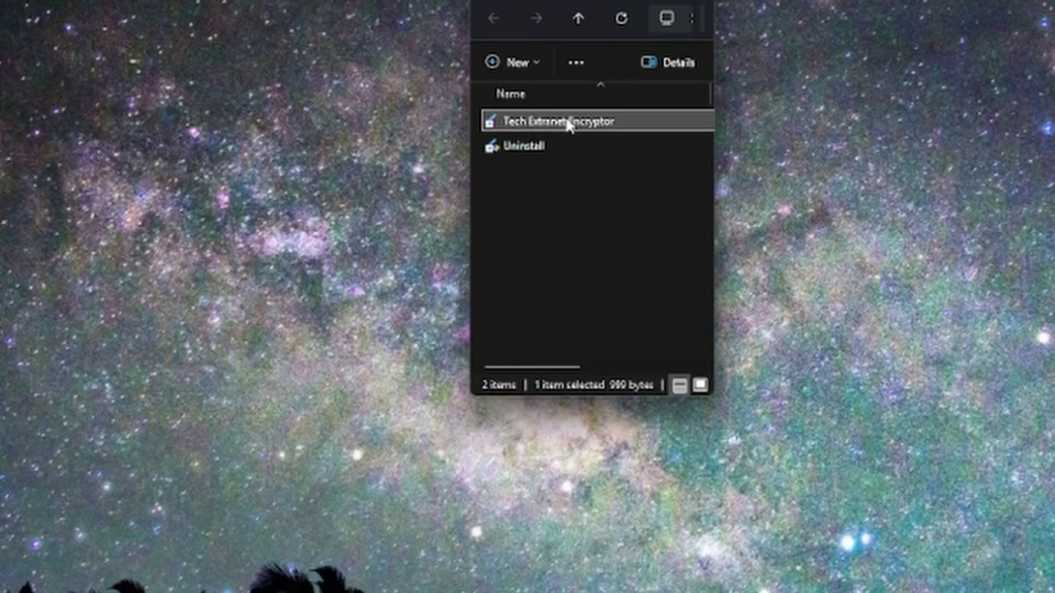
{"action": "left_click", "coordinate": [597, 127]}
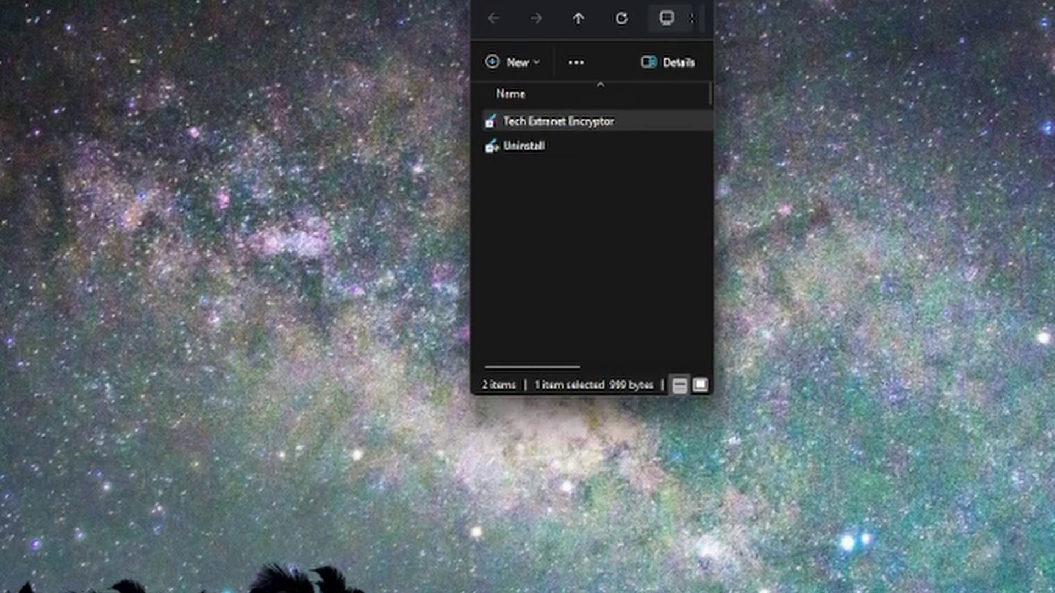
{"action": "left_click", "coordinate": [538, 120]}
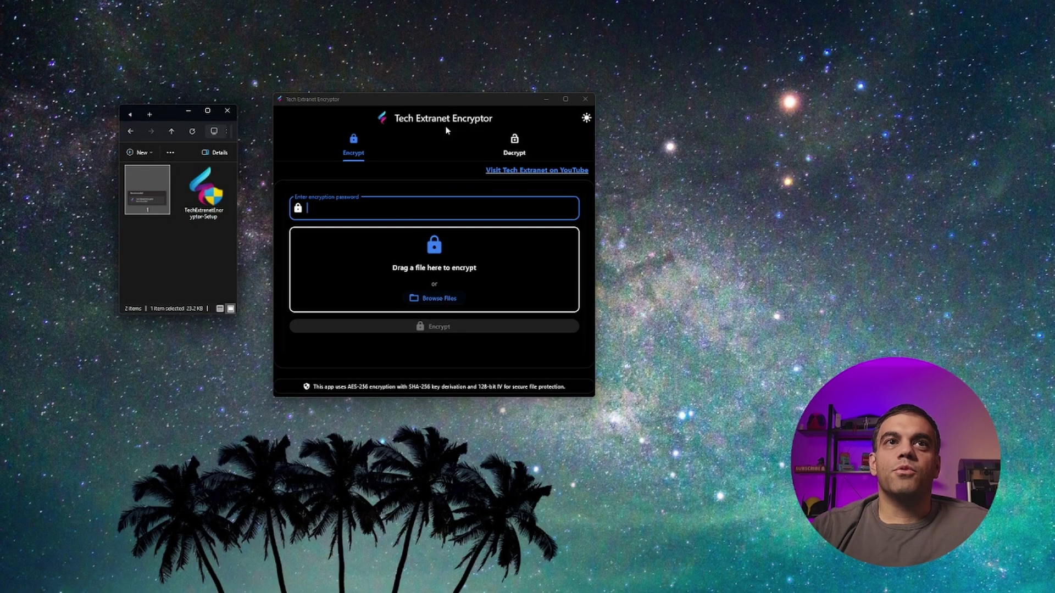
- Preview 1.png in Photos, then drop it into the Encryptor and focus the password field
{"action": "double_click", "coordinate": [143, 208]}
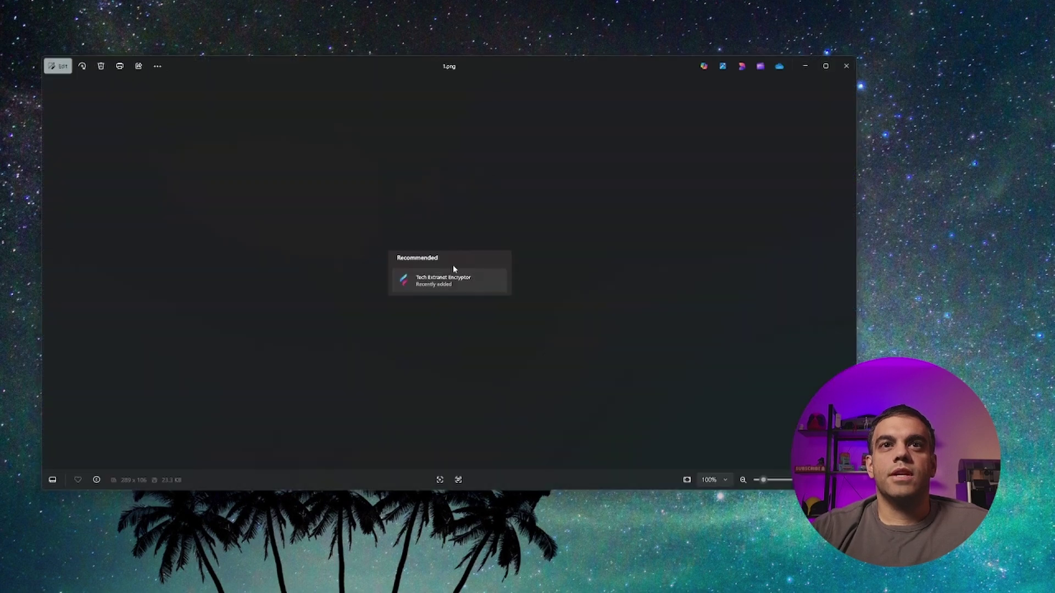
{"action": "scroll", "coordinate": [464, 298], "scroll_direction": "up", "scroll_amount": 5}
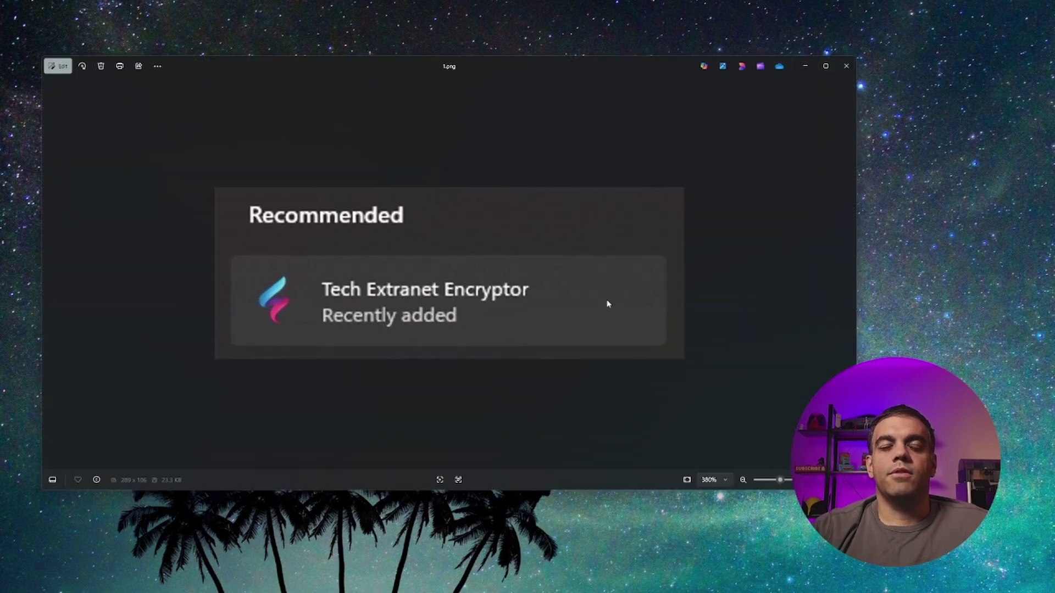
{"action": "left_click", "coordinate": [846, 66]}
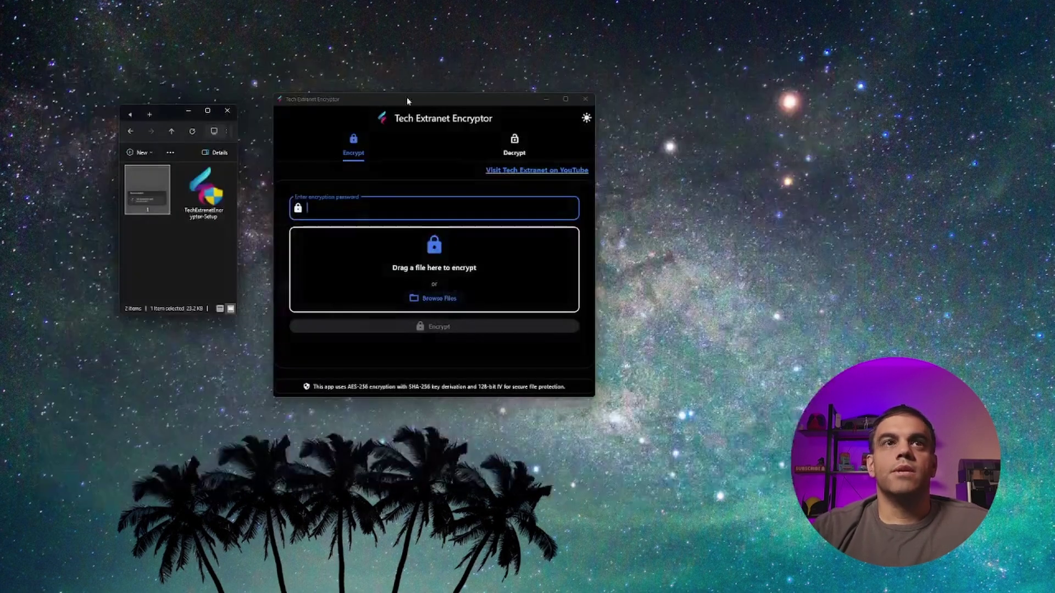
{"action": "left_click_drag", "start_coordinate": [144, 206], "coordinate": [439, 303]}
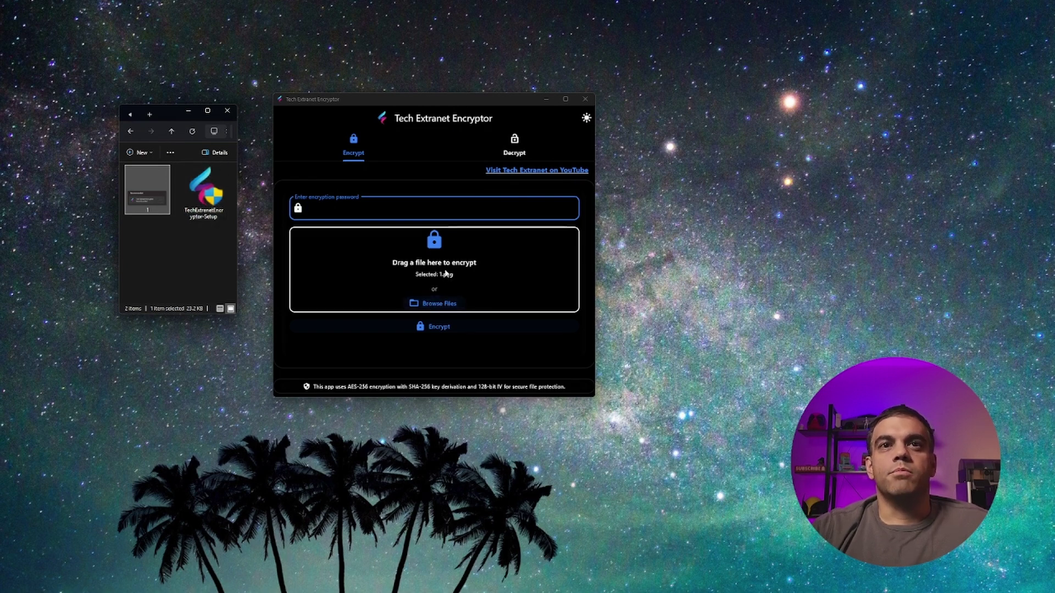
{"action": "left_click", "coordinate": [151, 204]}
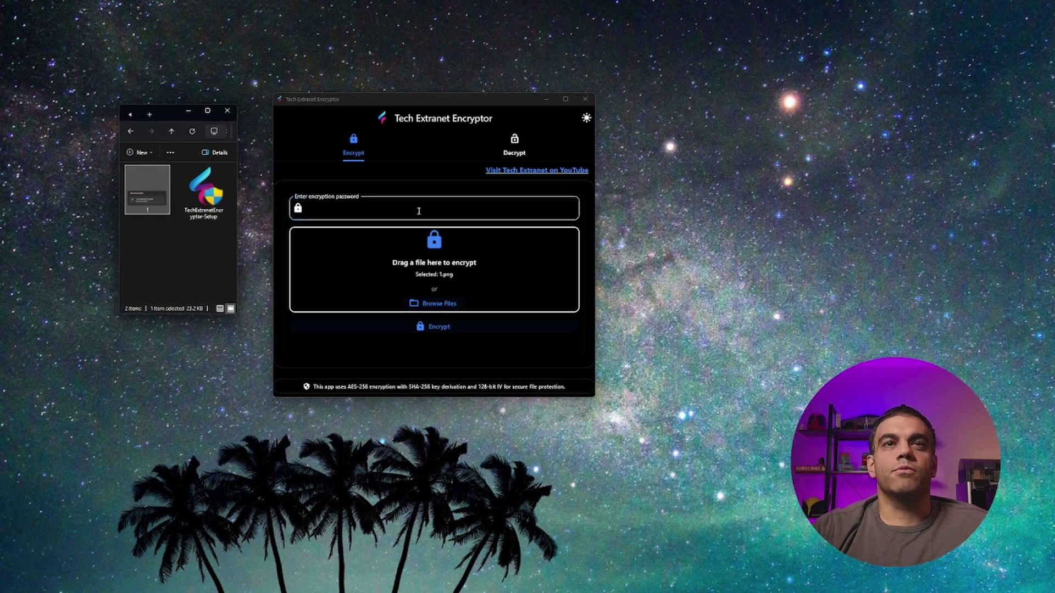
{"action": "left_click", "coordinate": [419, 211]}
- Encrypt 1.png with the entered password and find the new 1.png.encrypted (23.2 KB) in the folder
{"action": "type", "text": "1234"}
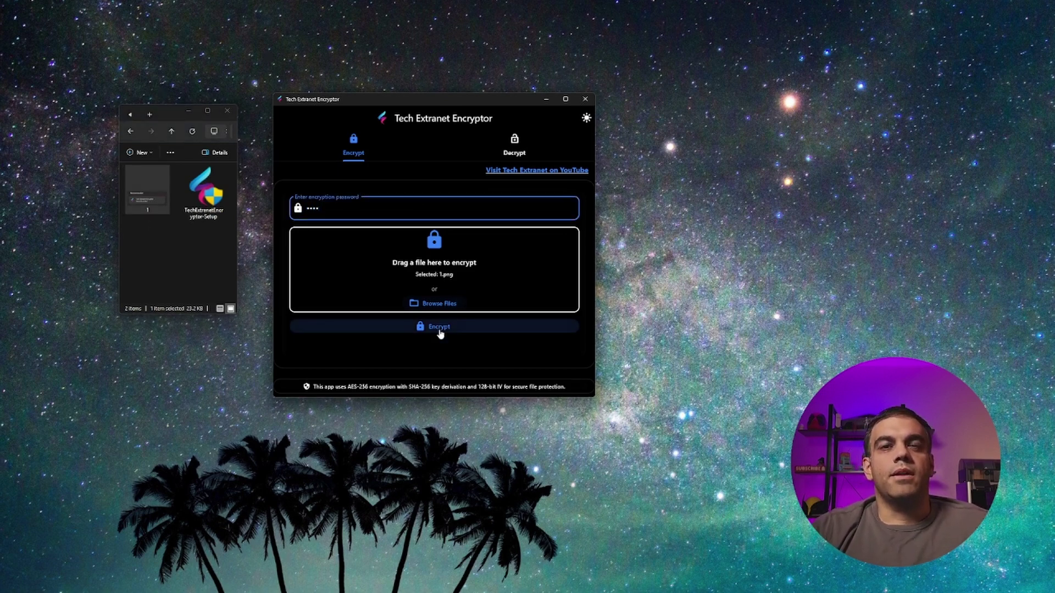
{"action": "left_click", "coordinate": [439, 329]}
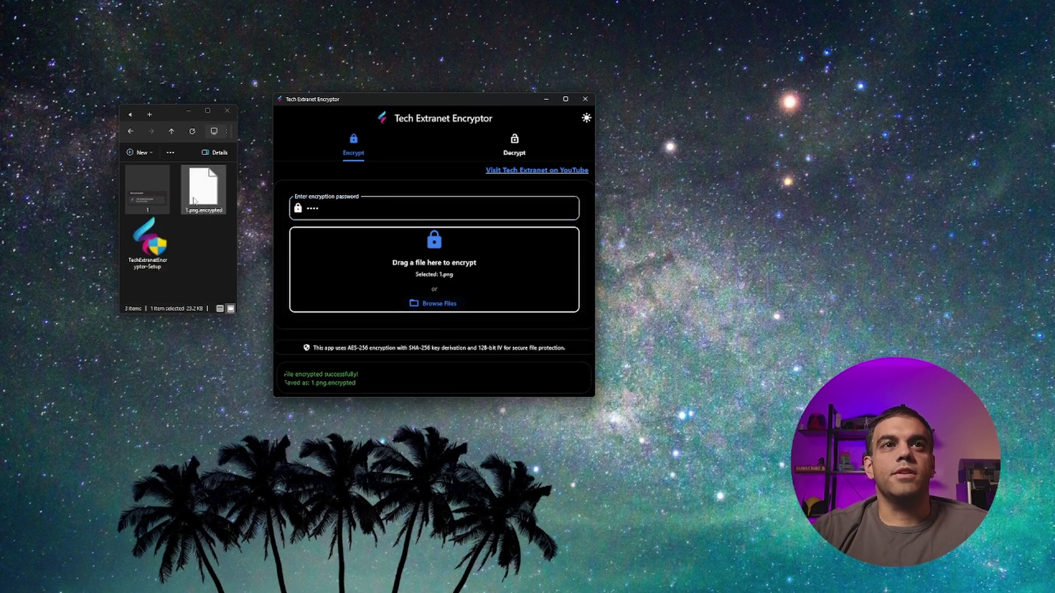
{"action": "left_click", "coordinate": [144, 202]}
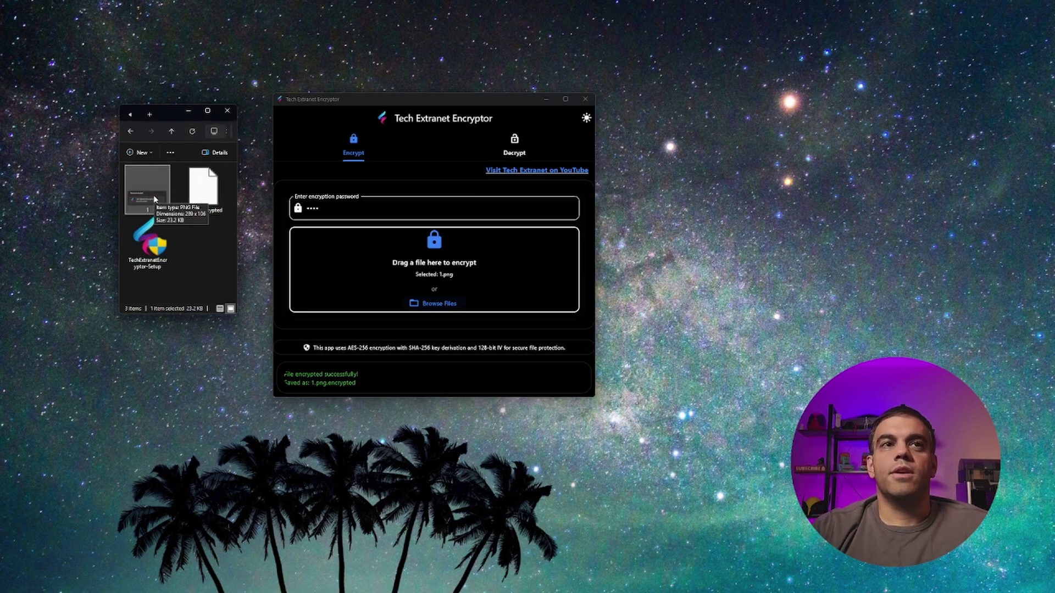
{"action": "left_click", "coordinate": [200, 188]}
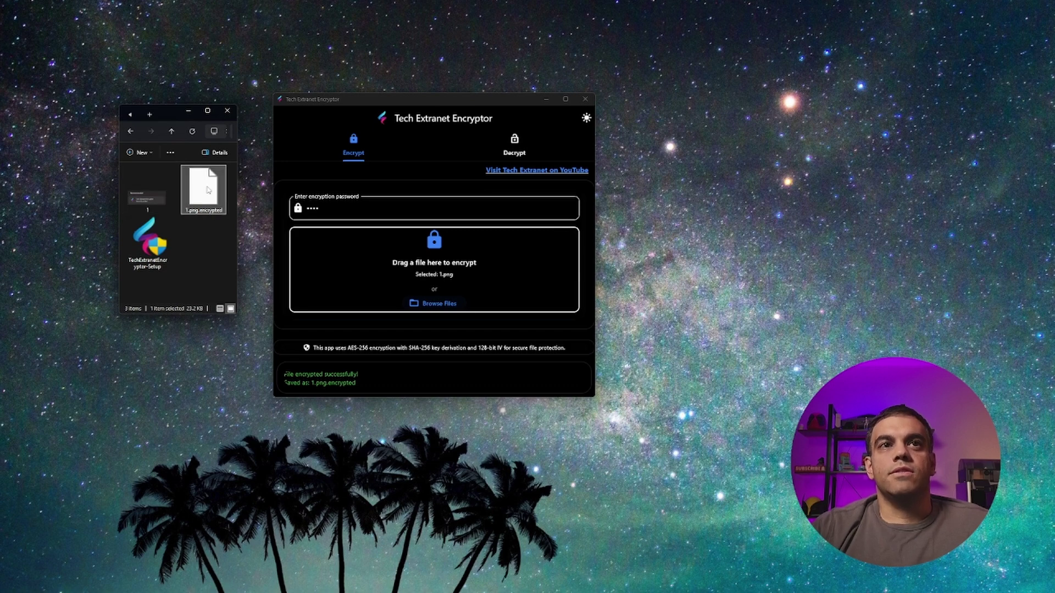
{"action": "mouse_move", "coordinate": [205, 204]}
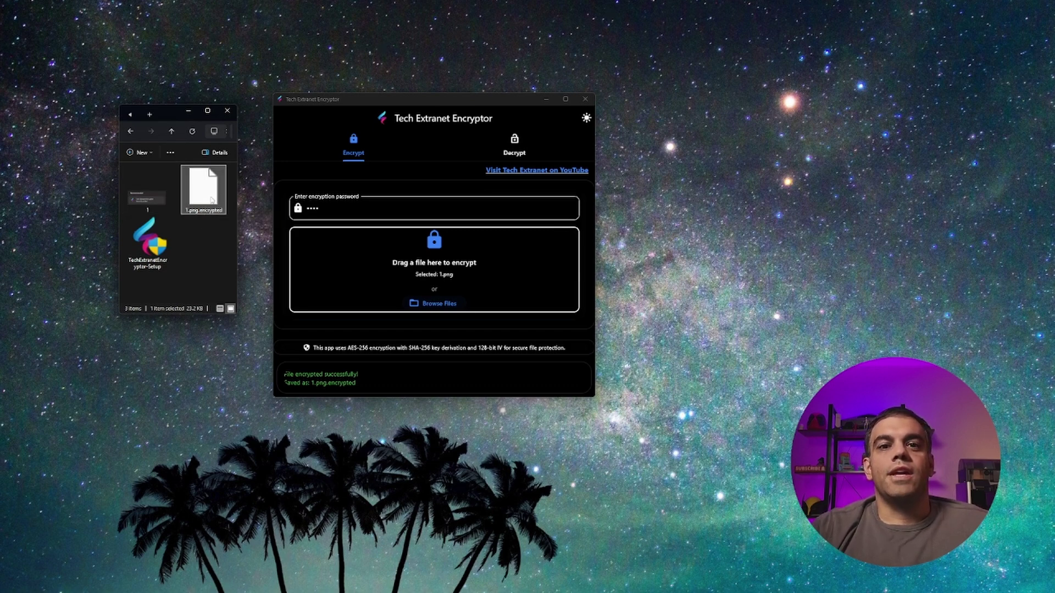
{"action": "mouse_move", "coordinate": [206, 200]}
{"action": "left_mouse_down"}
{"action": "mouse_move", "coordinate": [394, 197]}
{"action": "mouse_move", "coordinate": [667, 254]}
{"action": "mouse_move", "coordinate": [202, 202]}
{"action": "left_mouse_up"}
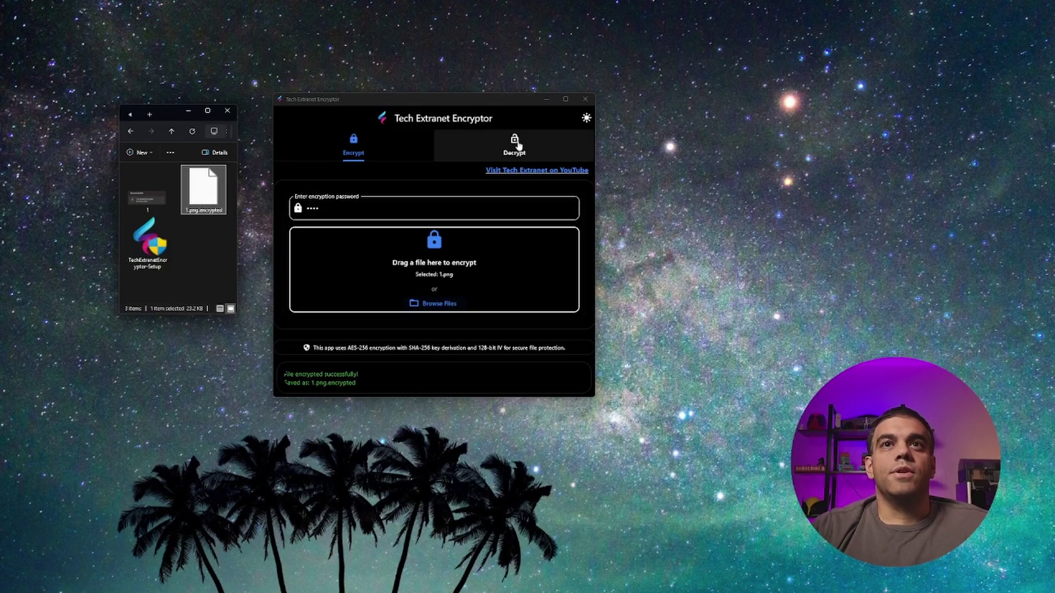
- Switch the Encryptor to Decrypt and load 1.png.encrypted into its drop zone
{"action": "left_click_drag", "start_coordinate": [424, 106], "coordinate": [470, 108]}
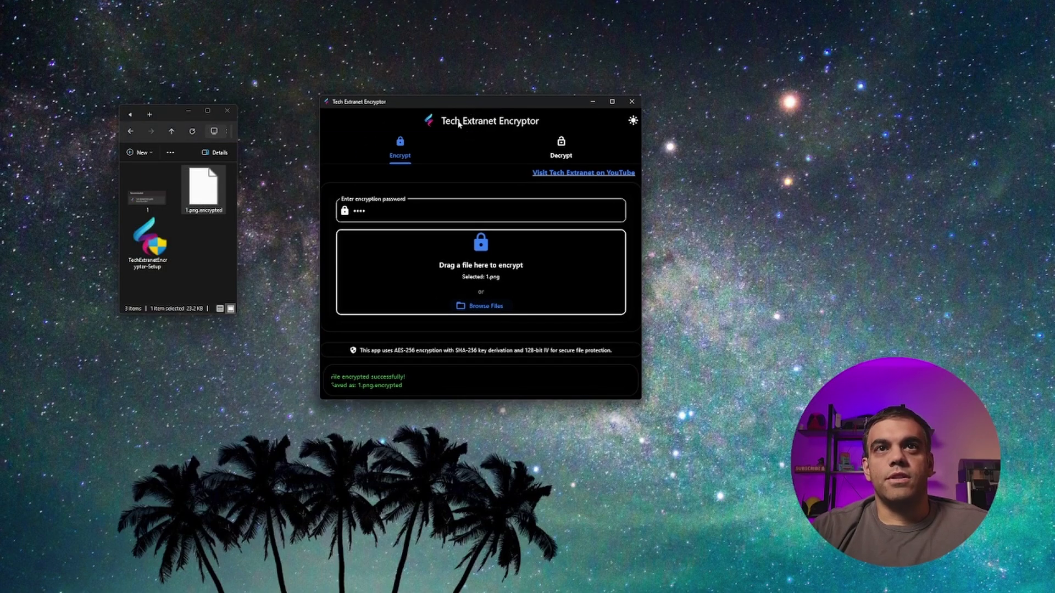
{"action": "left_click", "coordinate": [566, 149]}
{"action": "left_click", "coordinate": [204, 193]}
{"action": "left_click_drag", "start_coordinate": [204, 193], "coordinate": [487, 279]}
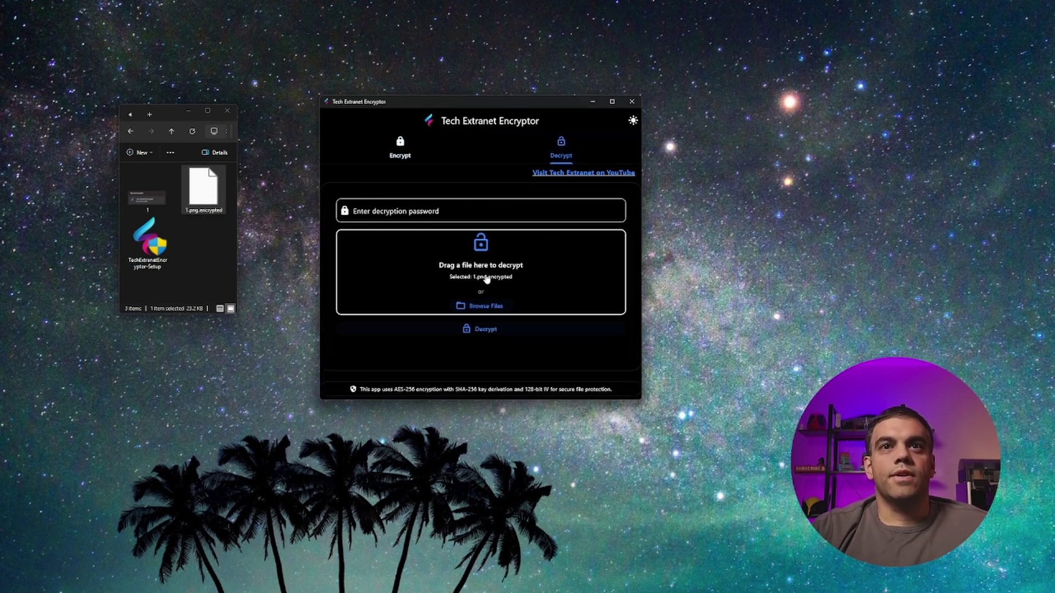
- Rename the original image 1 to 2
{"action": "right_click", "coordinate": [146, 204]}
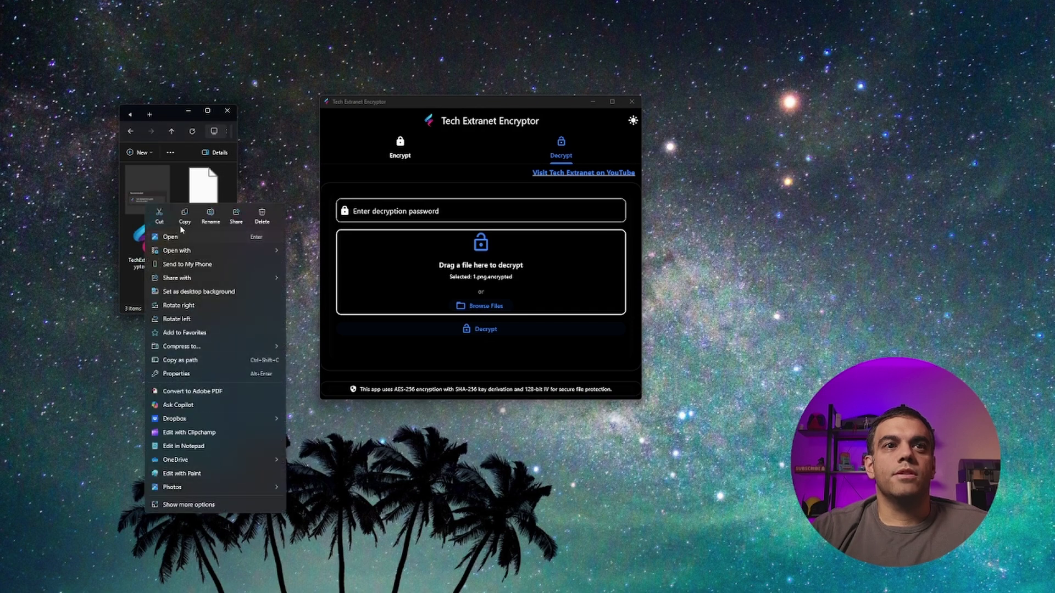
{"action": "left_click", "coordinate": [211, 216]}
{"action": "type", "text": "2"}
{"action": "key", "text": "Return"}
- Enter the decryption password and decrypt 1.png.encrypted back into 1.png
{"action": "left_click", "coordinate": [437, 211]}
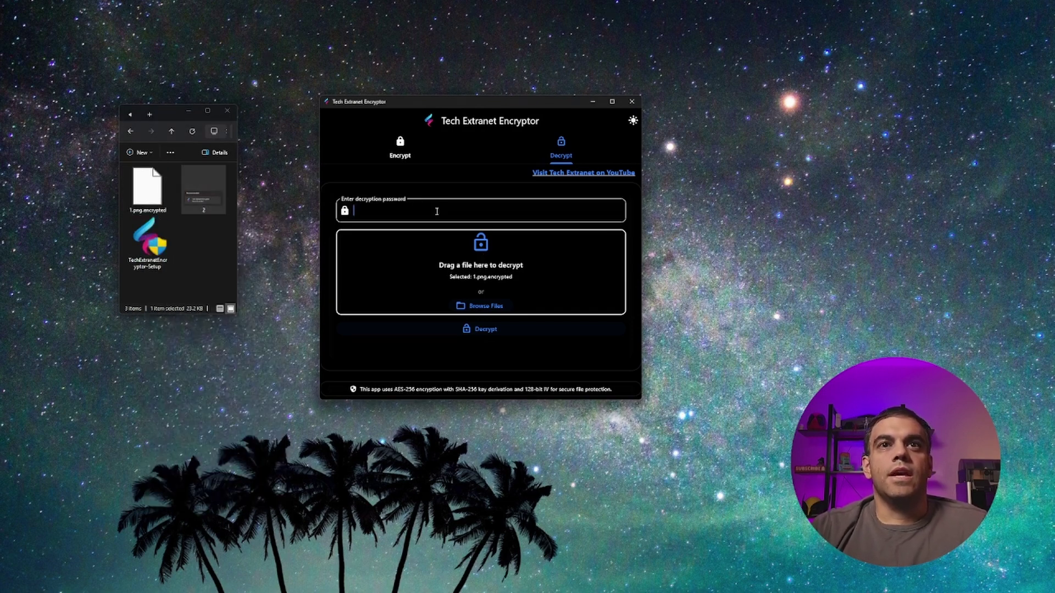
{"action": "type", "text": "1234"}
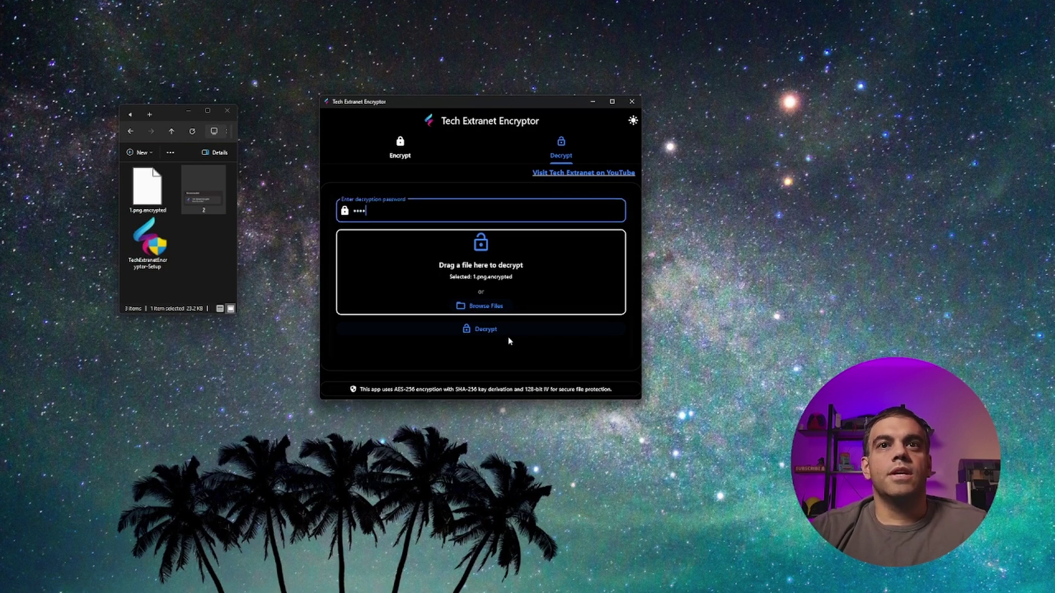
{"action": "left_click", "coordinate": [489, 330]}
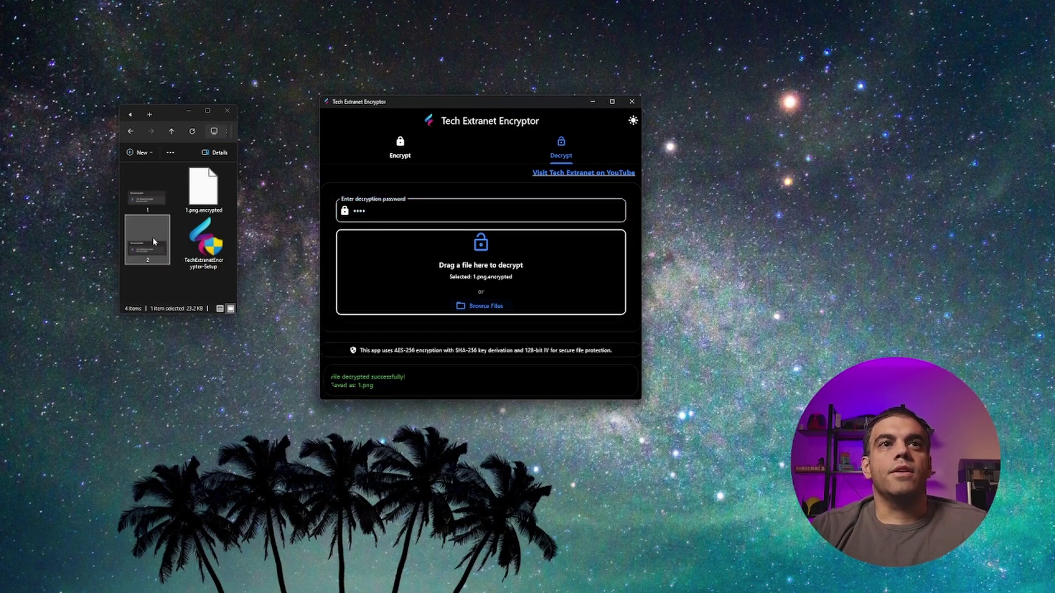
{"action": "left_click", "coordinate": [155, 196]}
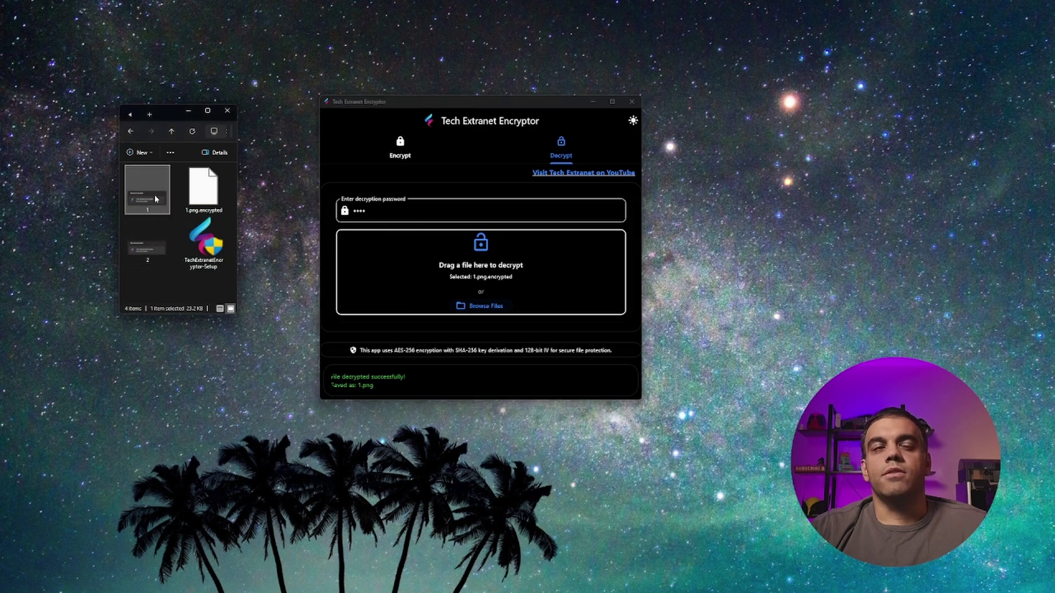
{"action": "double_click", "coordinate": [156, 199]}
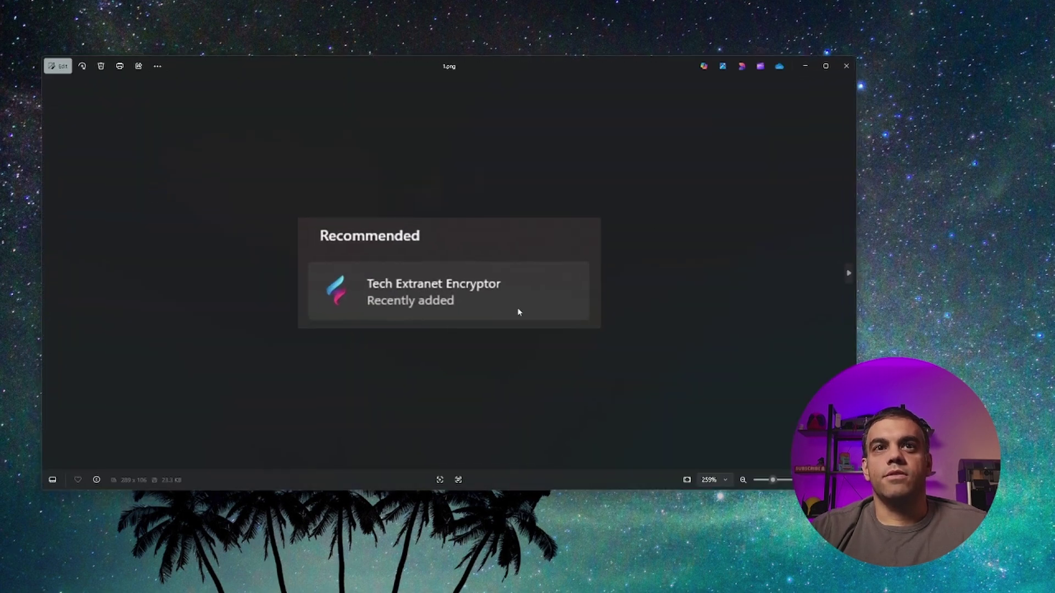
{"action": "left_click", "coordinate": [846, 66]}
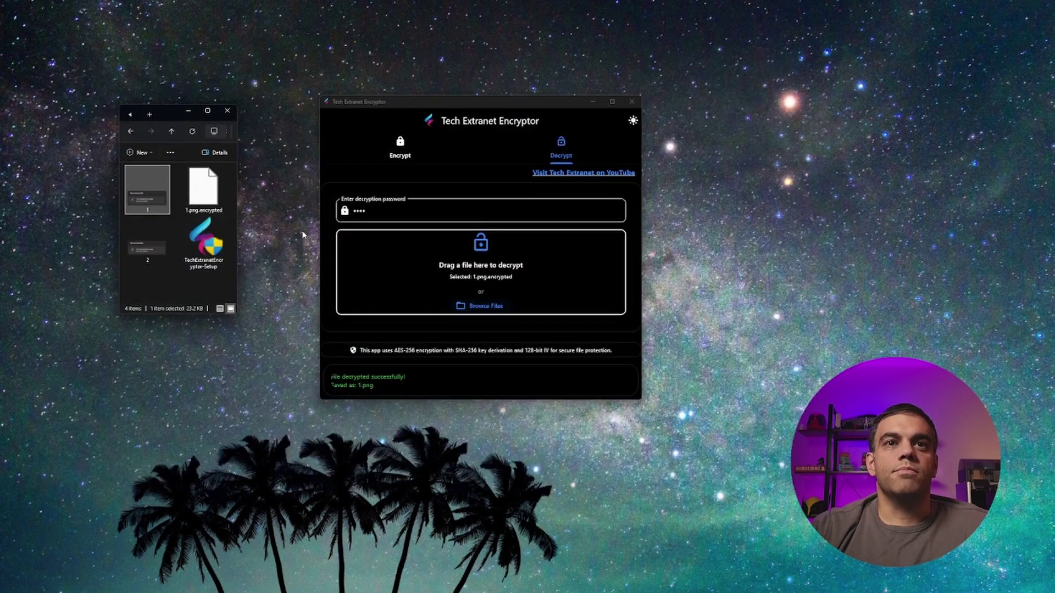
{"action": "left_click", "coordinate": [368, 393]}
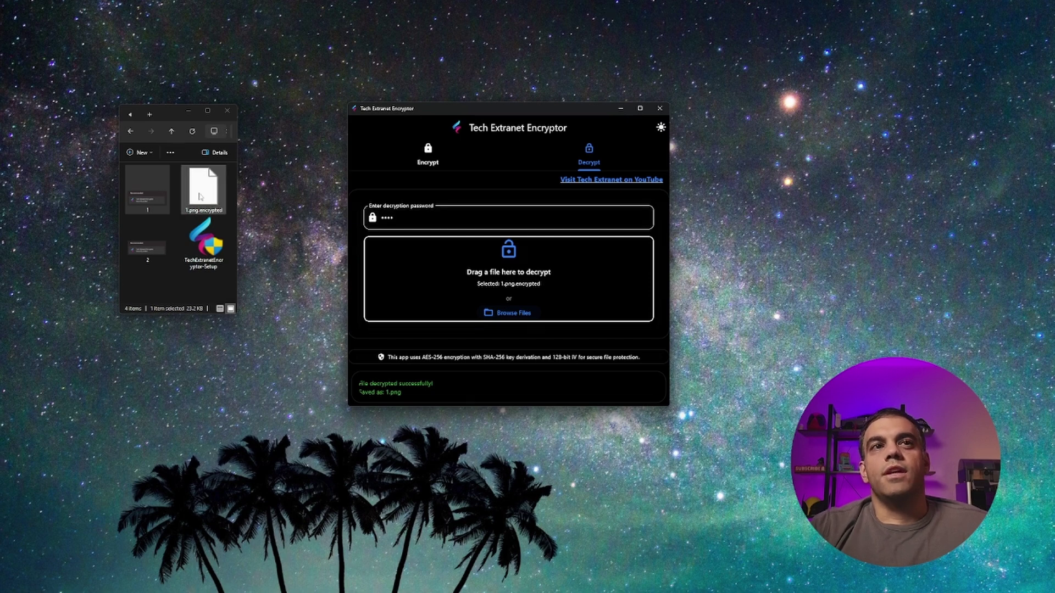
- Drop 1.png.encrypted into the Decrypt drop zone again
{"action": "left_click_drag", "start_coordinate": [204, 194], "coordinate": [519, 252]}
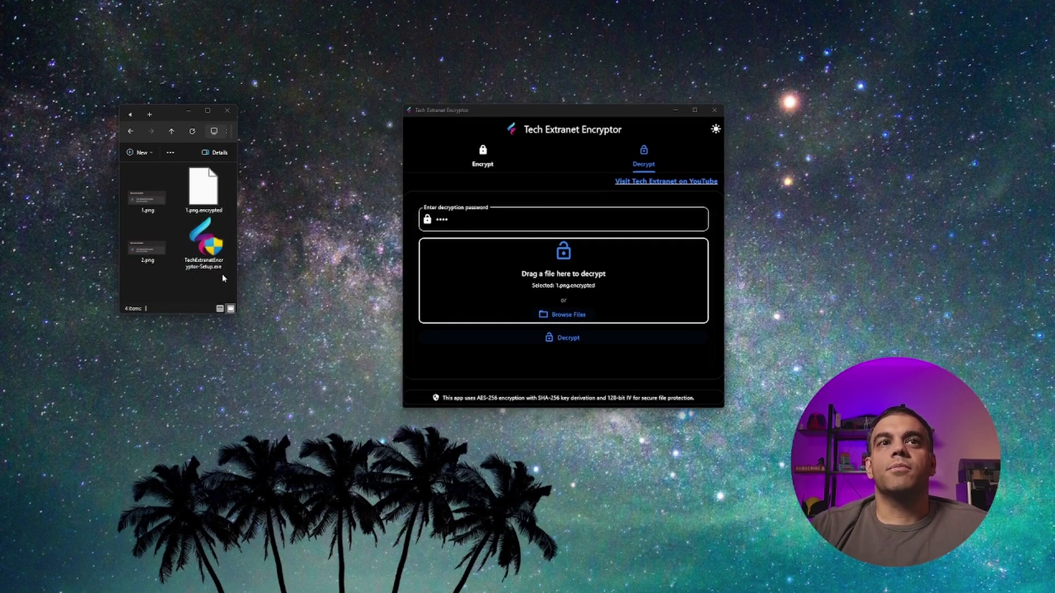
{"action": "left_click", "coordinate": [215, 265]}
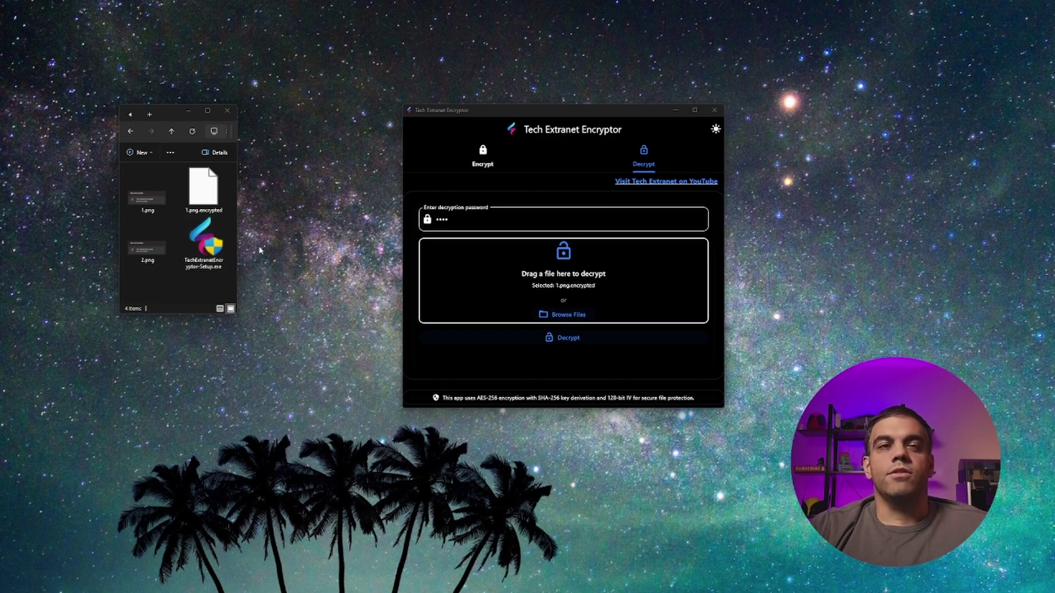
- Compress TechExtranetEncryptor-Setup.exe to a ZIP file, keeping the default name TechExtranetEncryptor-Setup.zip
{"action": "left_click", "coordinate": [213, 250]}
{"action": "right_click", "coordinate": [213, 250]}
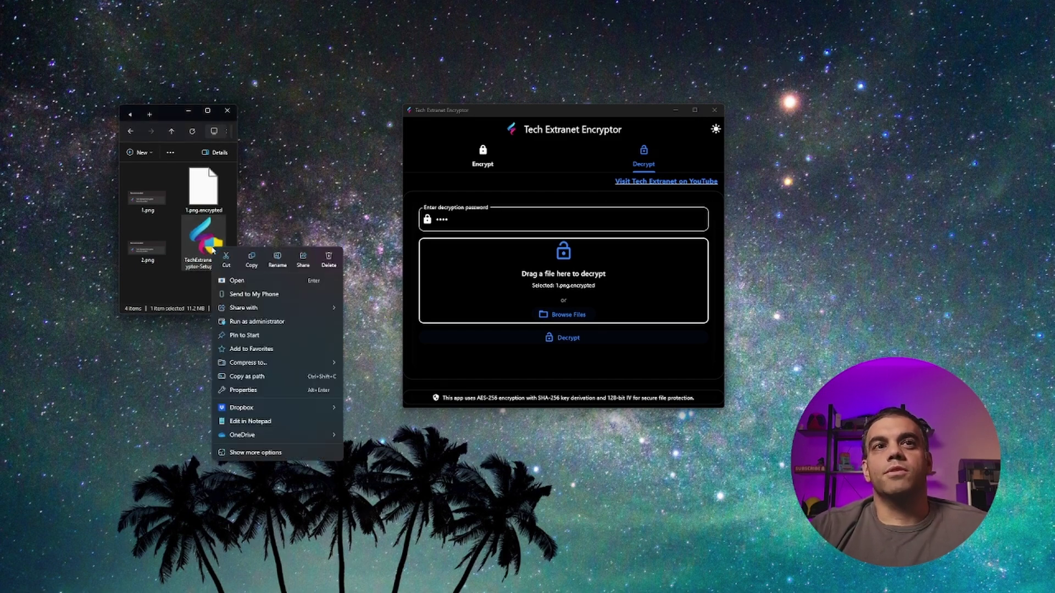
{"action": "mouse_move", "coordinate": [272, 309]}
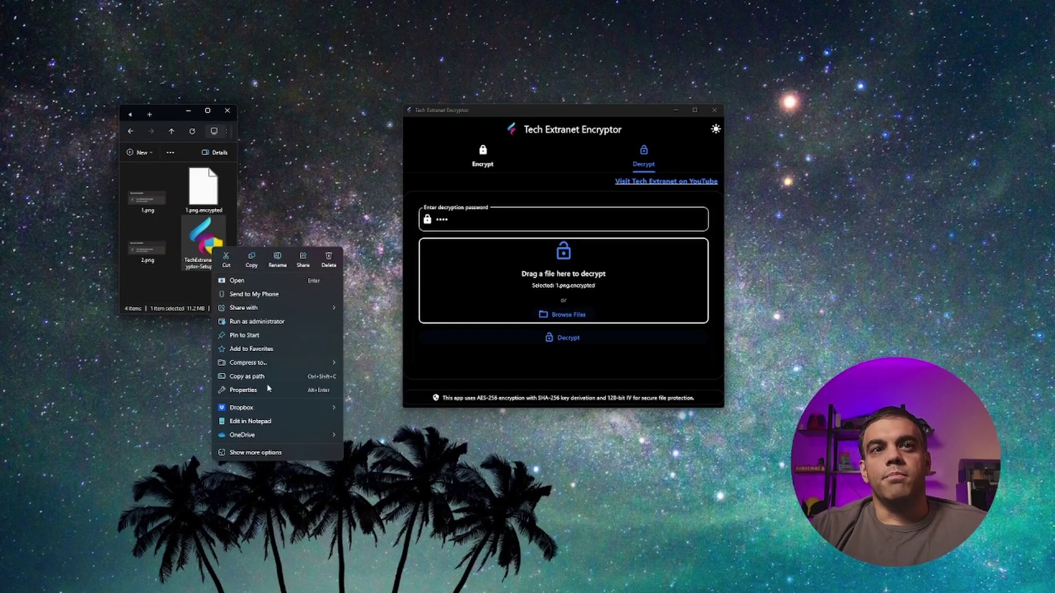
{"action": "mouse_move", "coordinate": [282, 362]}
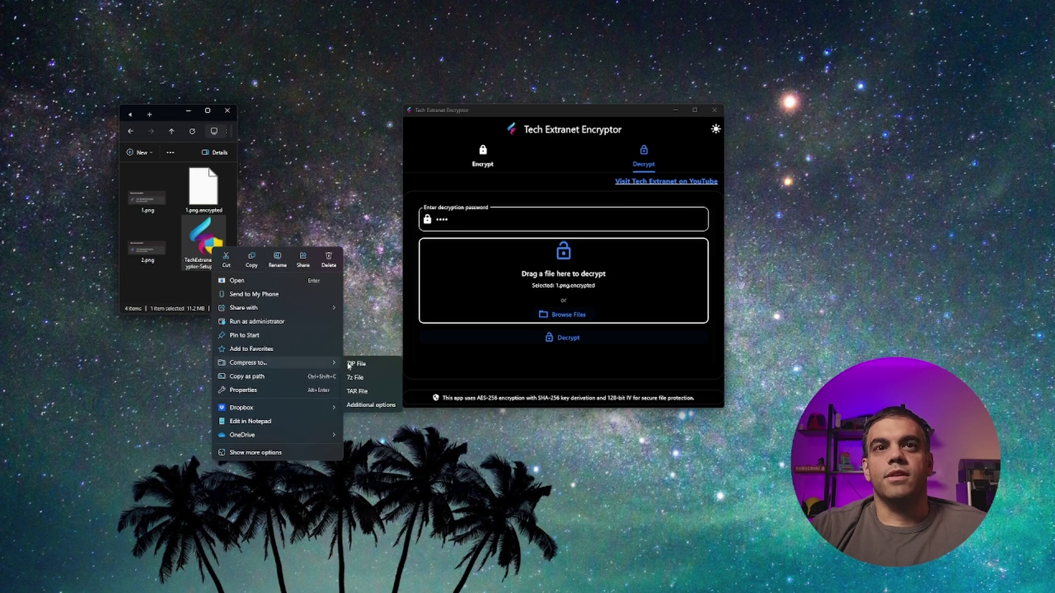
{"action": "left_click", "coordinate": [367, 361]}
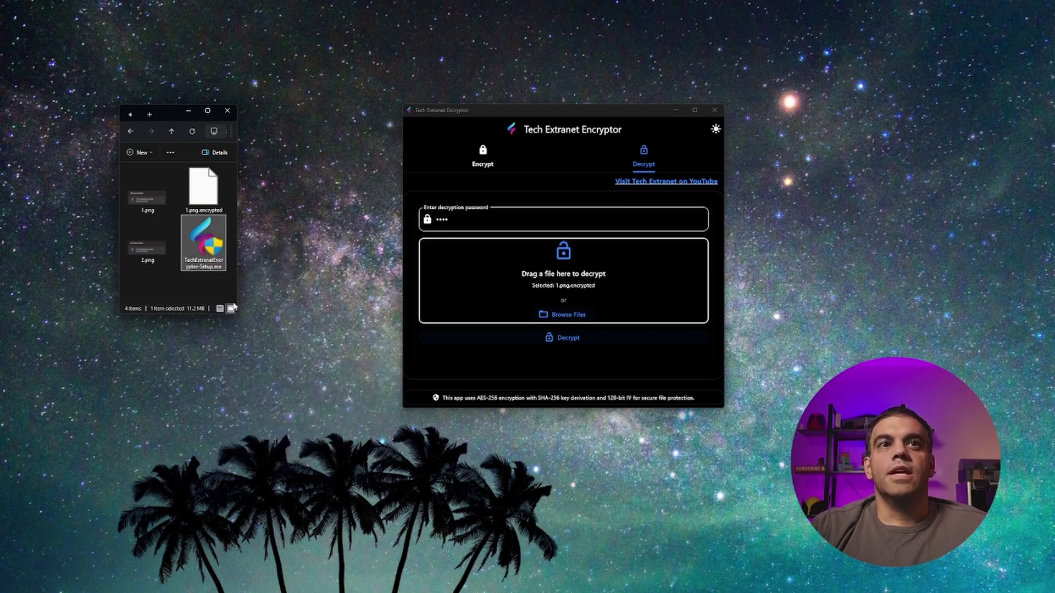
{"action": "left_click", "coordinate": [206, 276]}
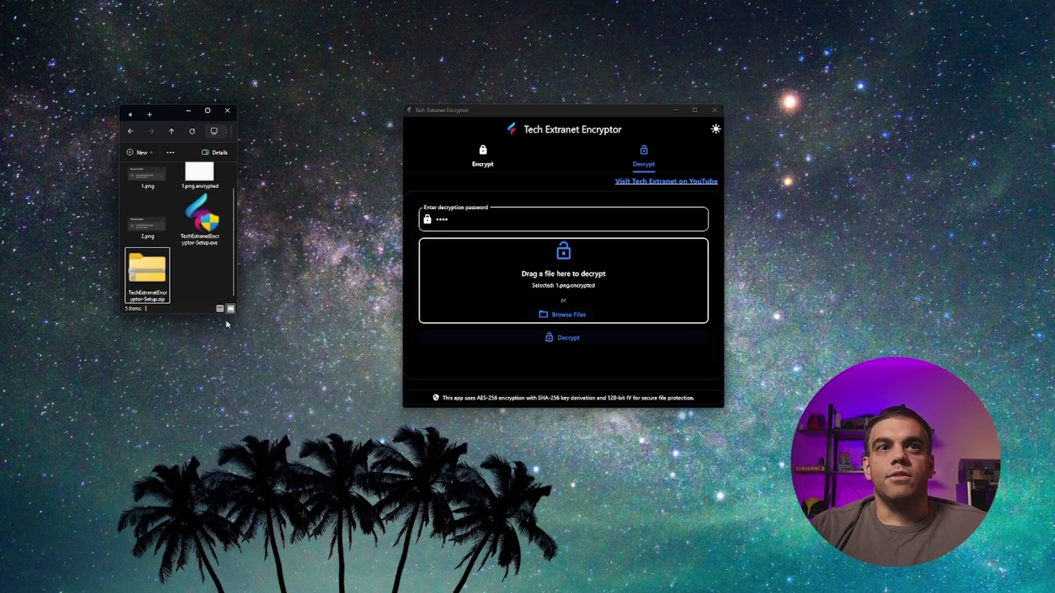
- Enlarge the folder window, then switch the Encryptor back to Encrypt with 1.png still loaded
{"action": "left_click_drag", "start_coordinate": [216, 316], "coordinate": [216, 378]}
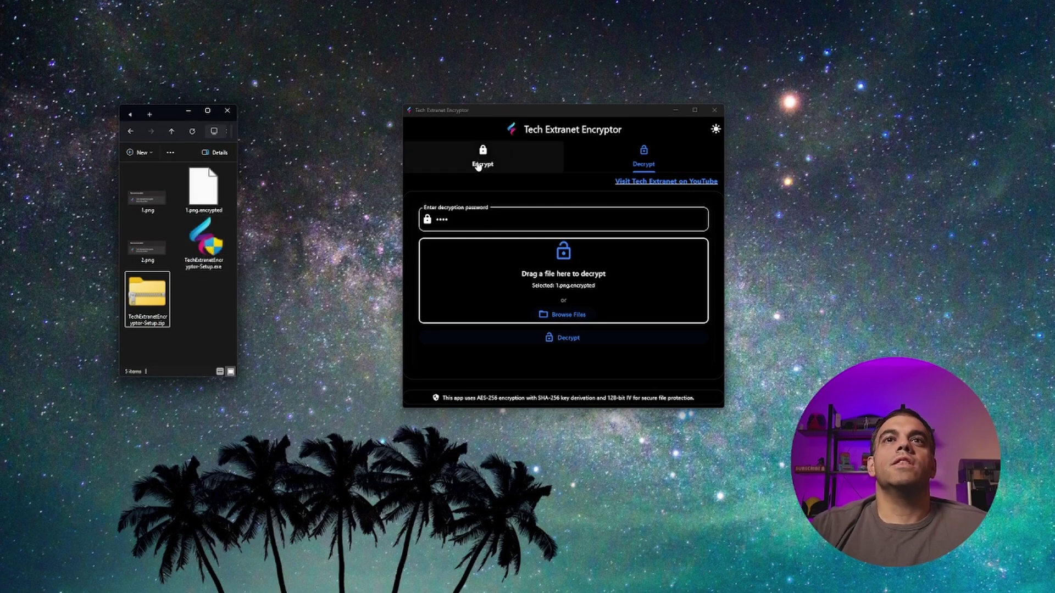
{"action": "left_click", "coordinate": [455, 243]}
{"action": "key", "text": "Tab"}
{"action": "left_click", "coordinate": [479, 148]}
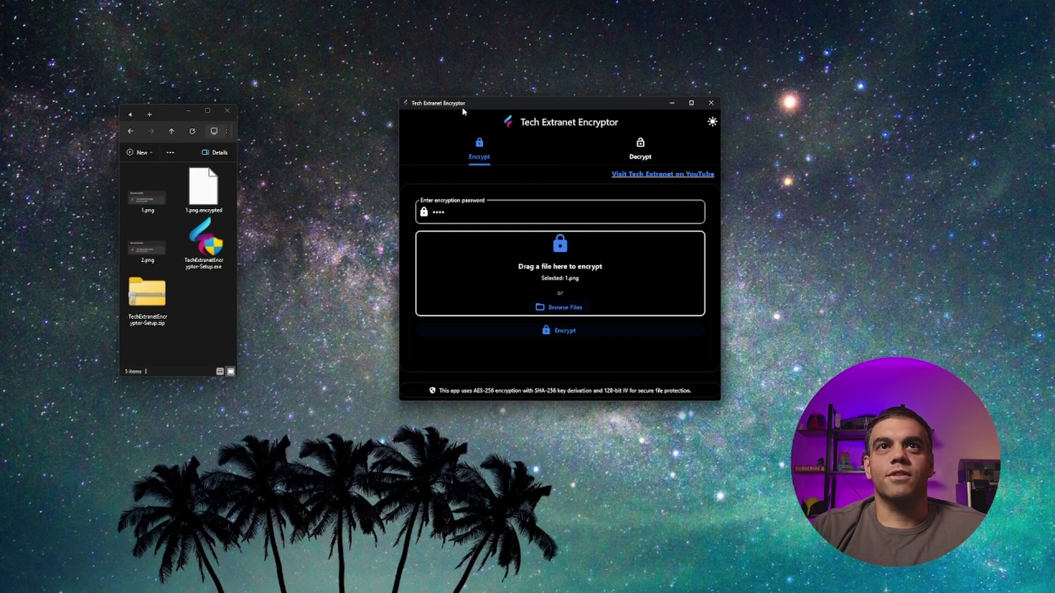
{"action": "left_click_drag", "start_coordinate": [462, 108], "coordinate": [436, 144]}
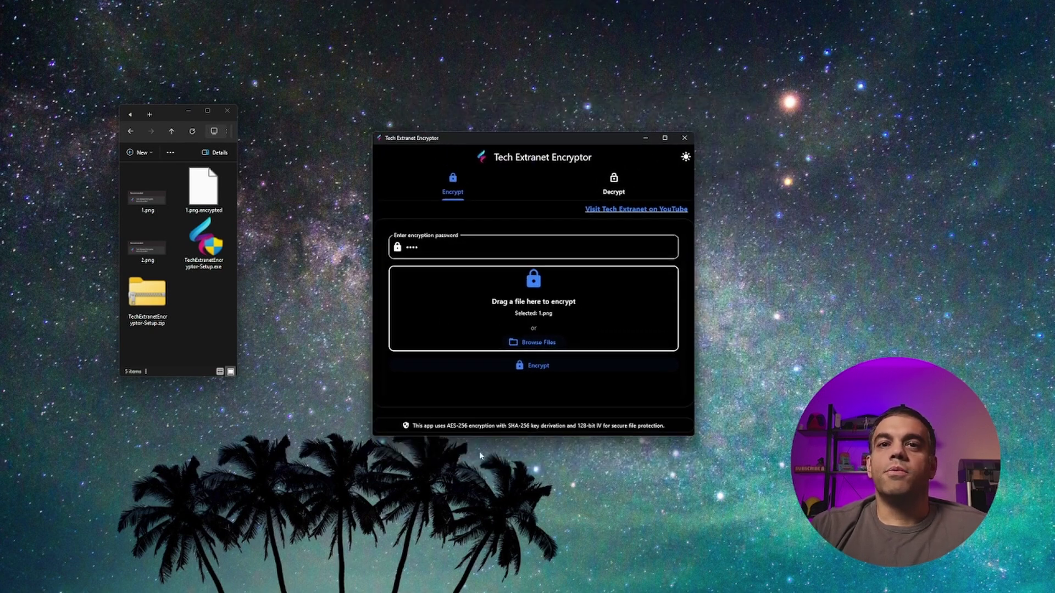